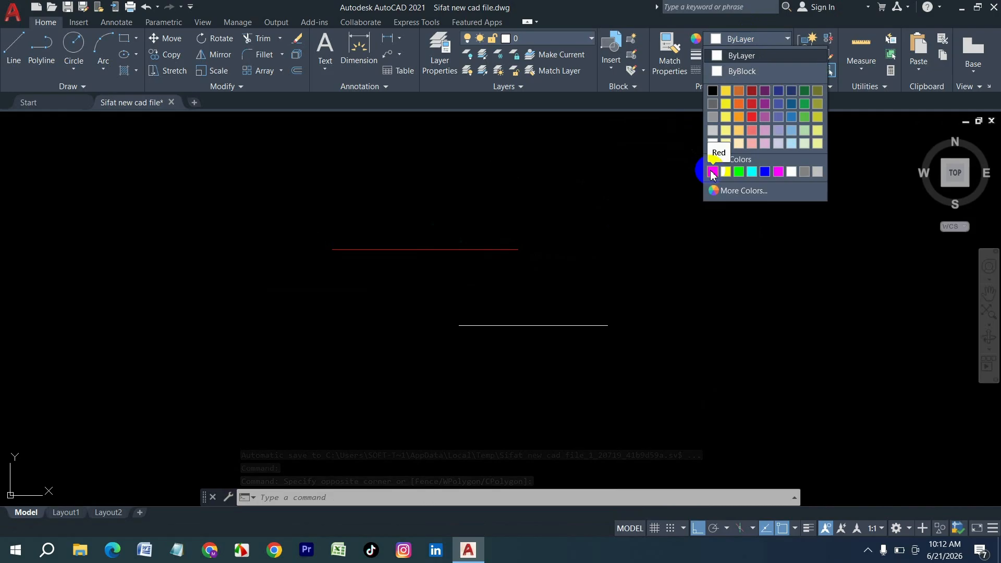
- Change the upper line's color to red and the lower line's color to yellow
click(713, 175)
key(Escape)
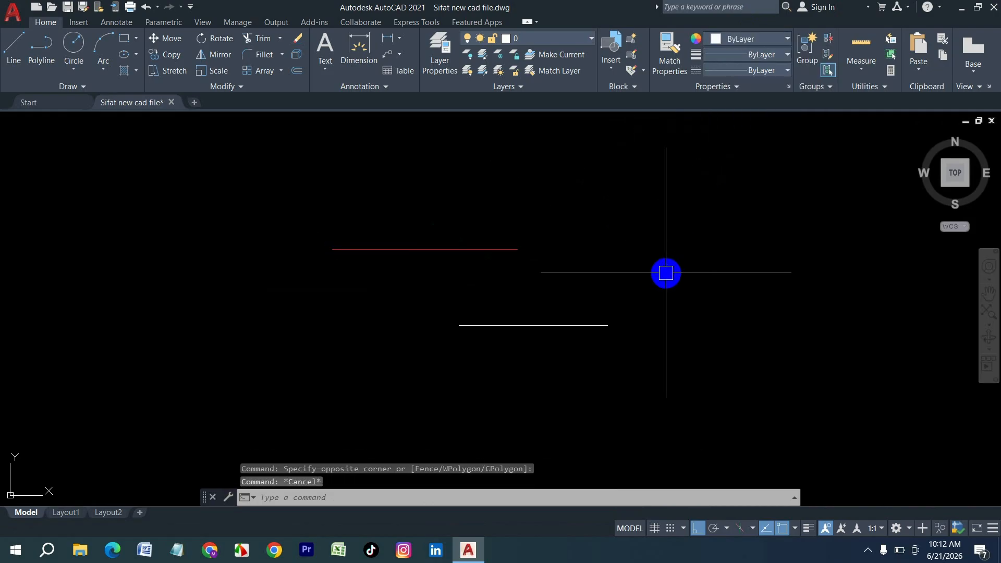
click(598, 348)
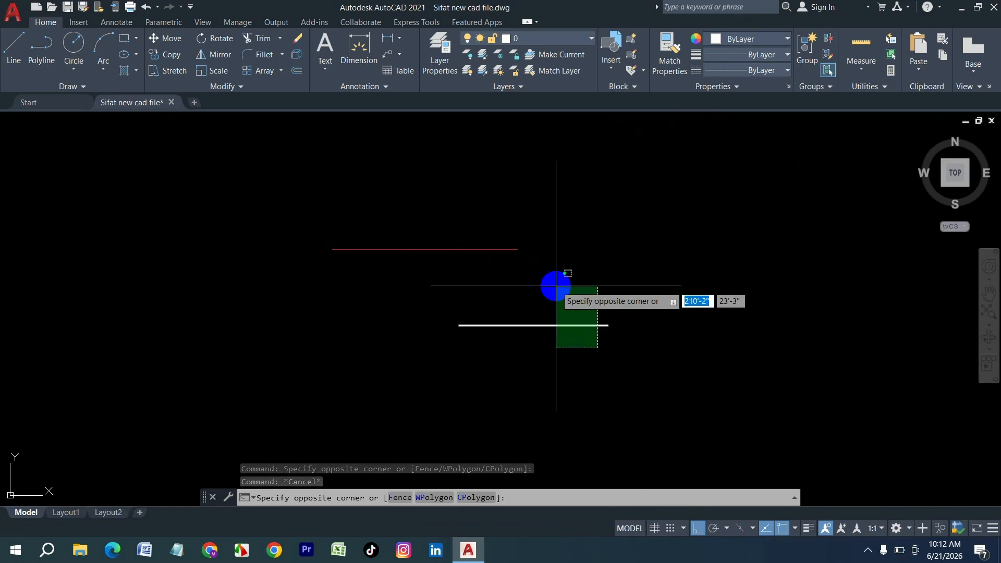
click(555, 285)
click(749, 39)
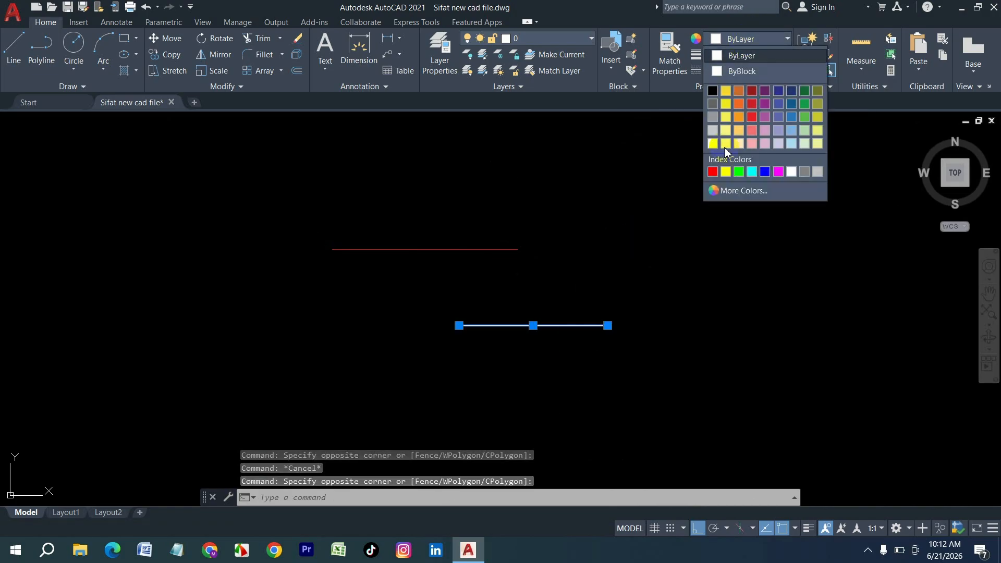
click(726, 171)
key(Escape)
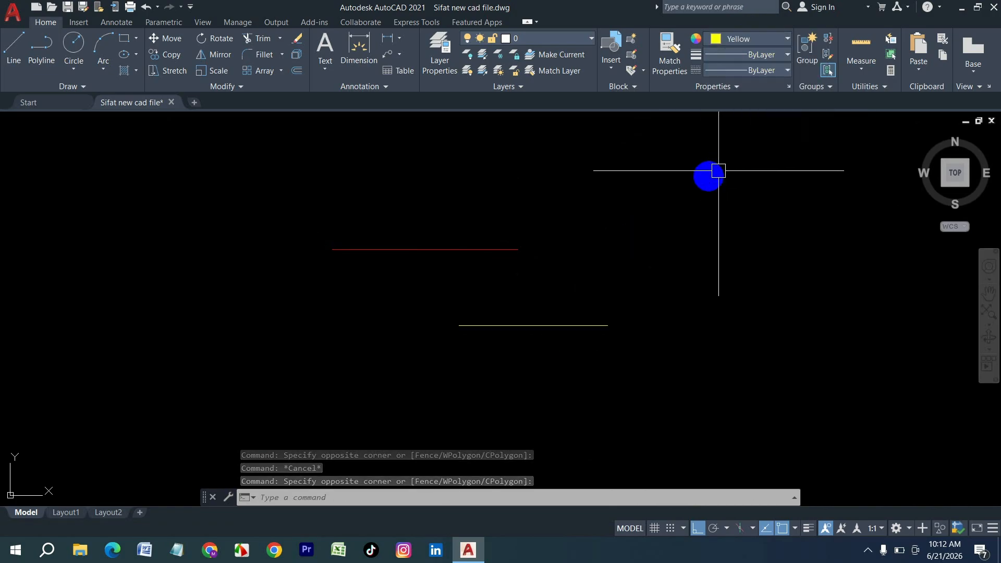
- Draw a rectangle 1' wide and 2' high to the upper right of the two lines
text(re)
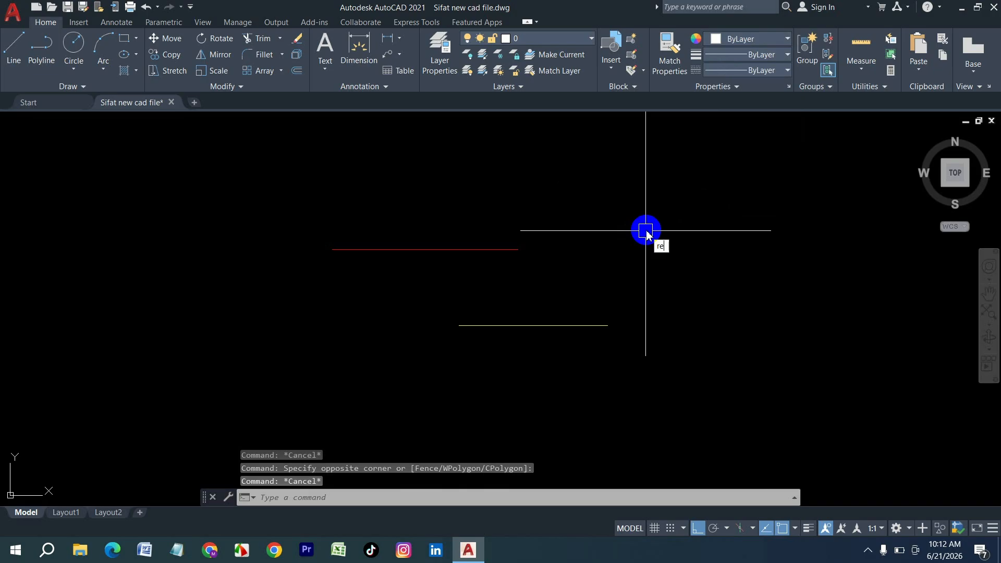
text(c)
key(Return)
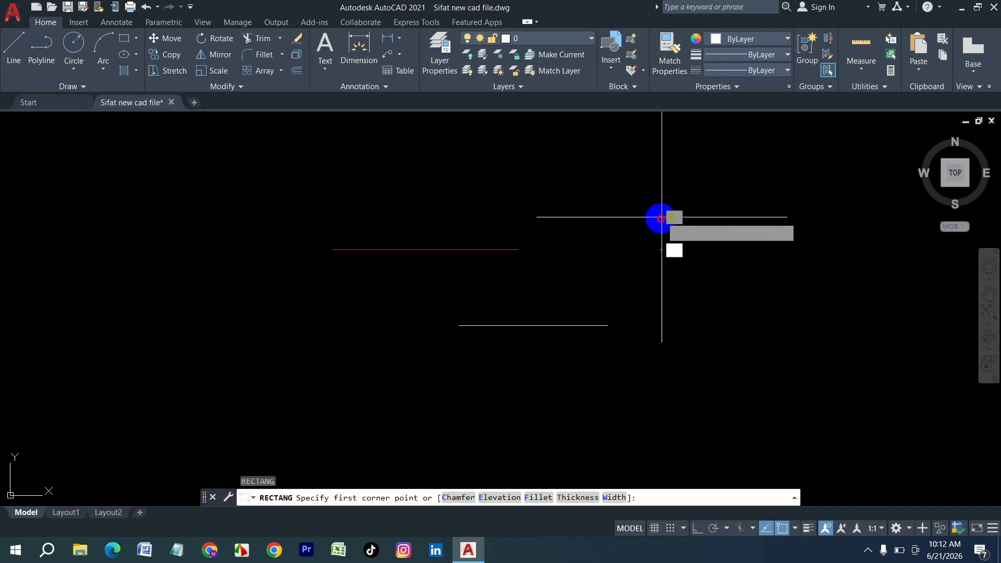
click(661, 217)
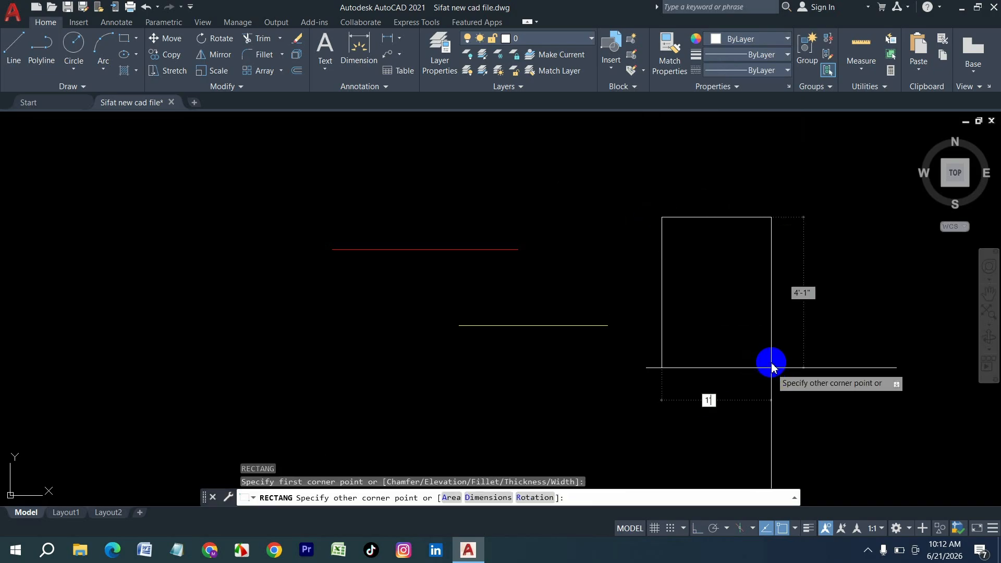
text(1)
key(Tab)
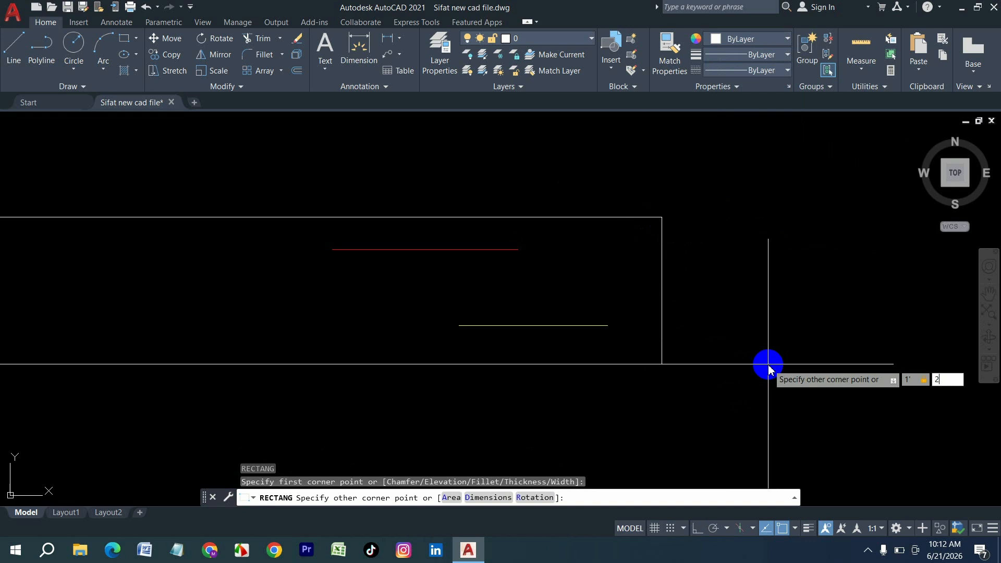
text(2)
key(Return)
click(737, 287)
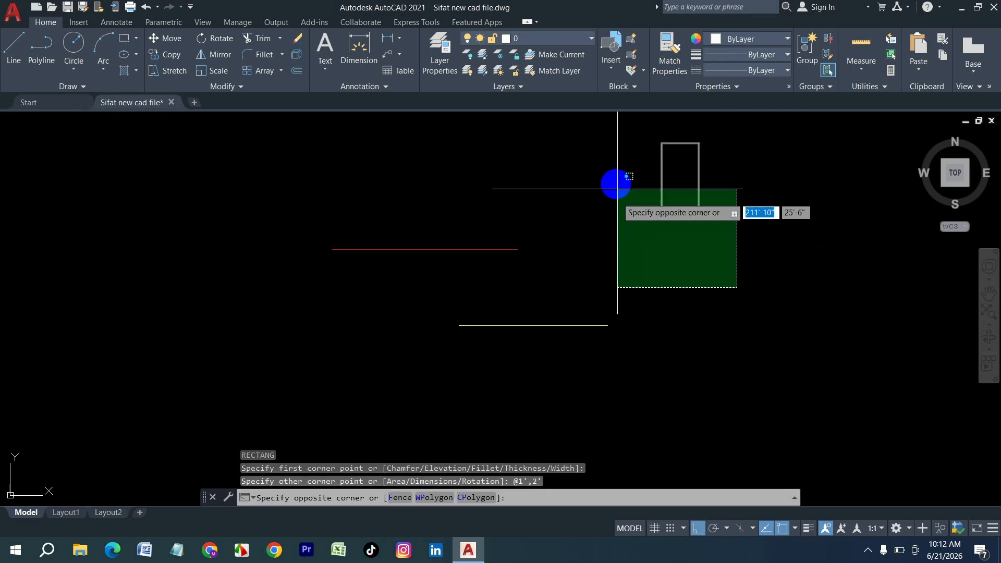
click(617, 179)
key(Escape)
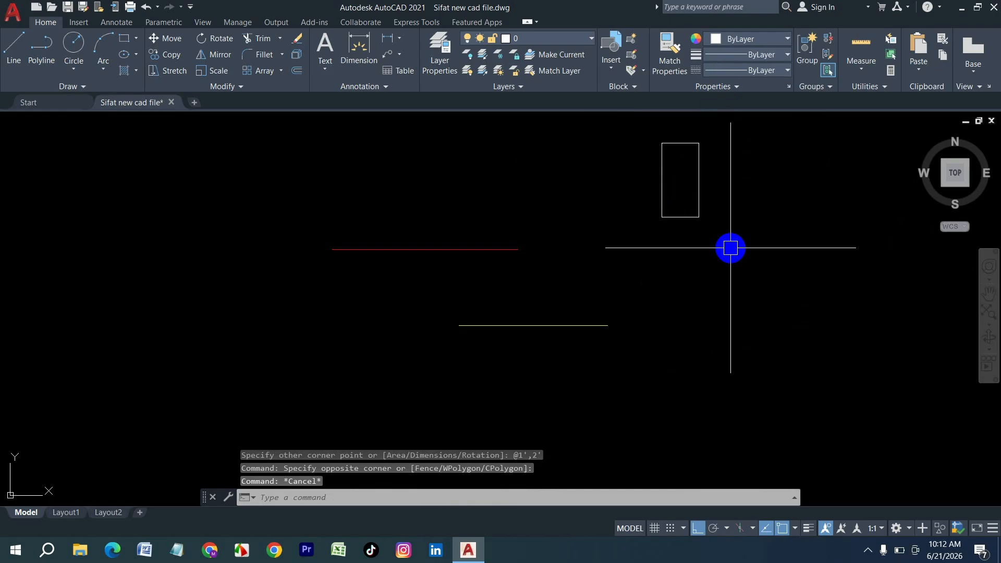
- Set the rectangle's color to index color 175 from the full color palette
click(731, 248)
click(689, 172)
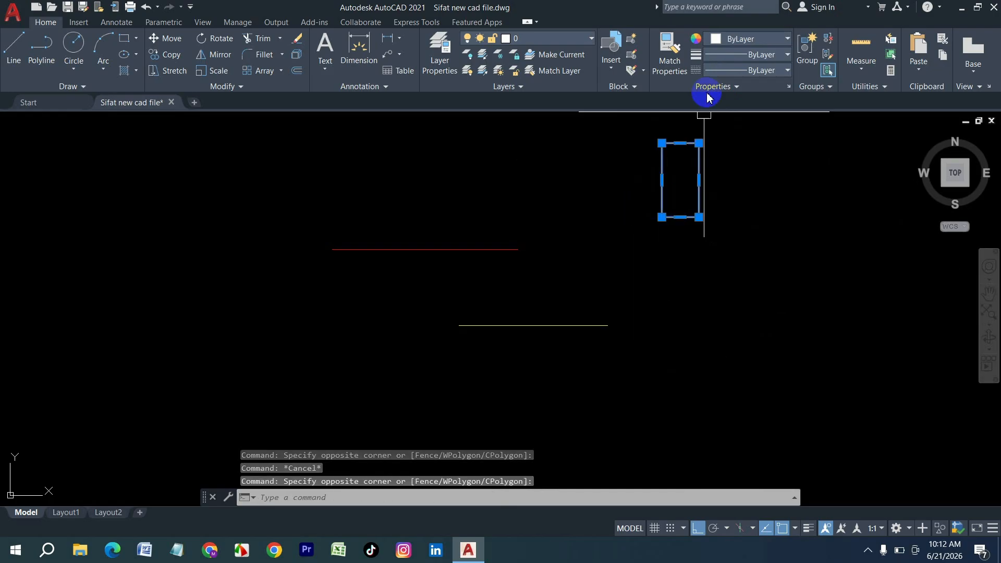
click(741, 35)
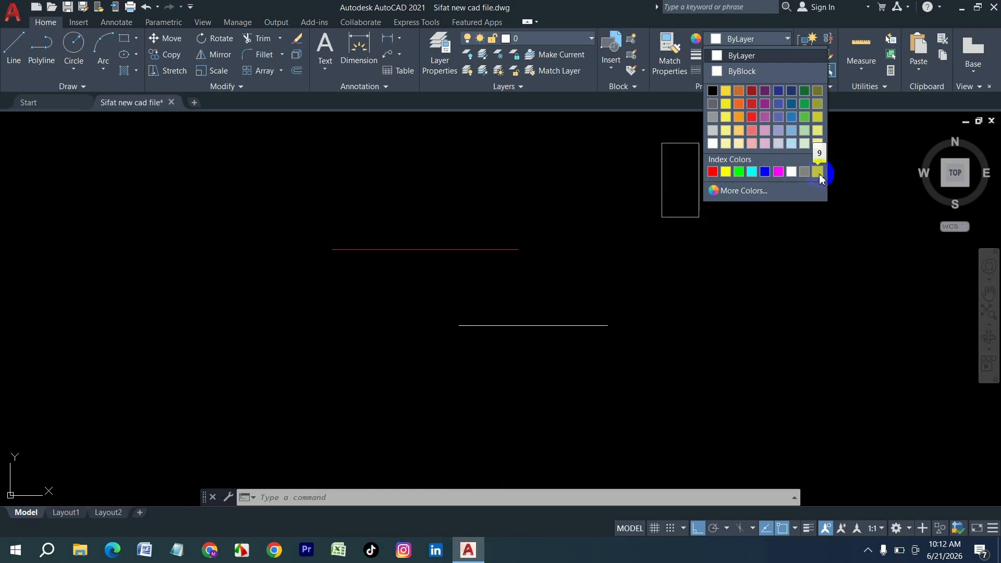
click(753, 192)
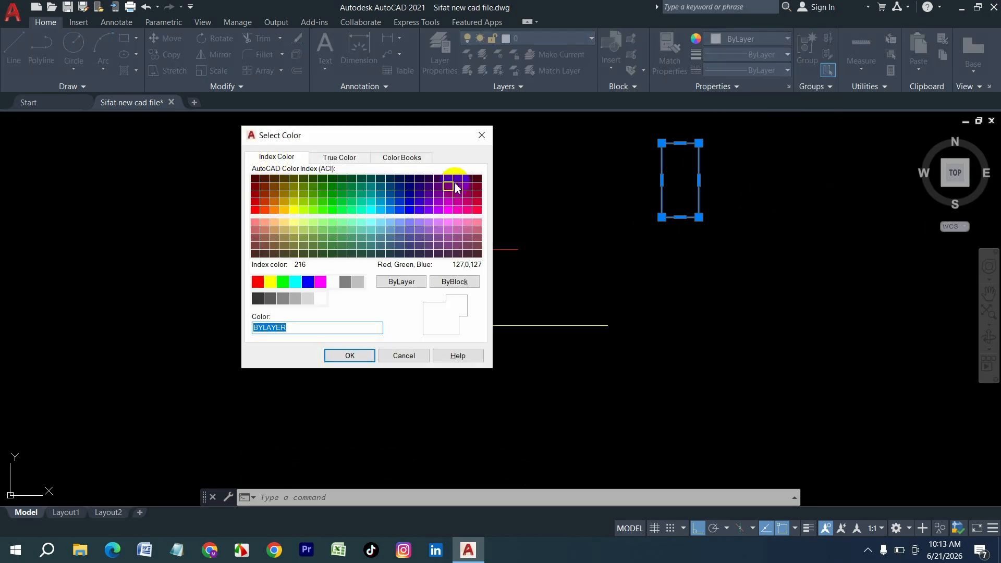
click(409, 243)
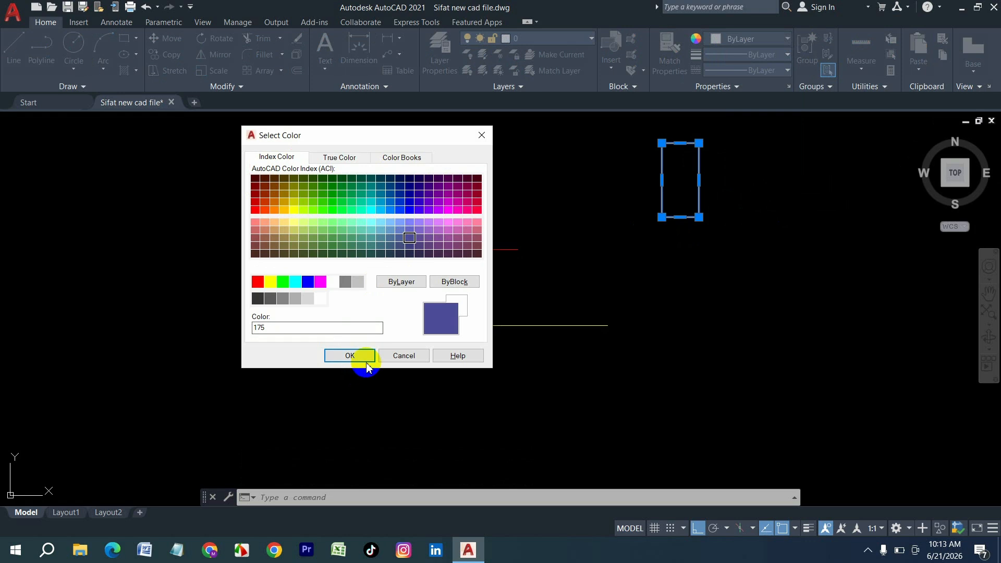
click(361, 355)
key(Escape)
- Change the rectangle's color to the orange swatch 248,153,30
click(715, 235)
click(659, 197)
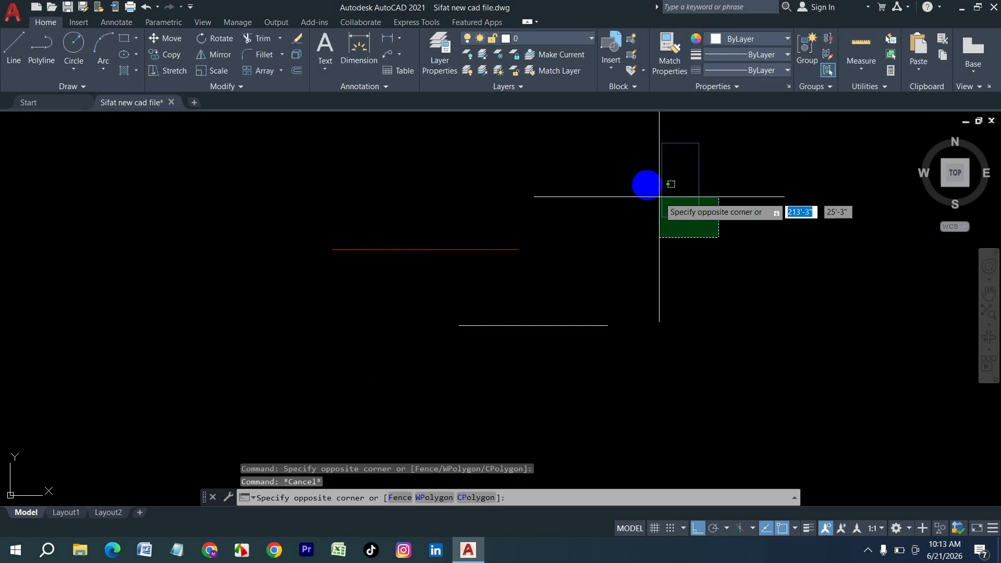
click(741, 38)
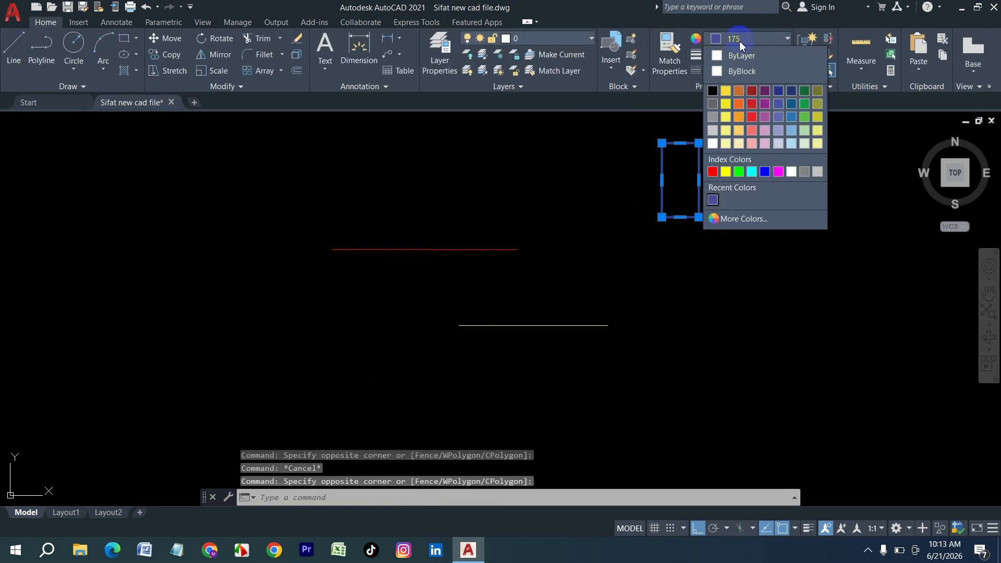
click(739, 118)
key(Escape)
- Assign the rectangle the yellow-green True Color 213,216,65 using the HSL color model
click(727, 223)
click(669, 180)
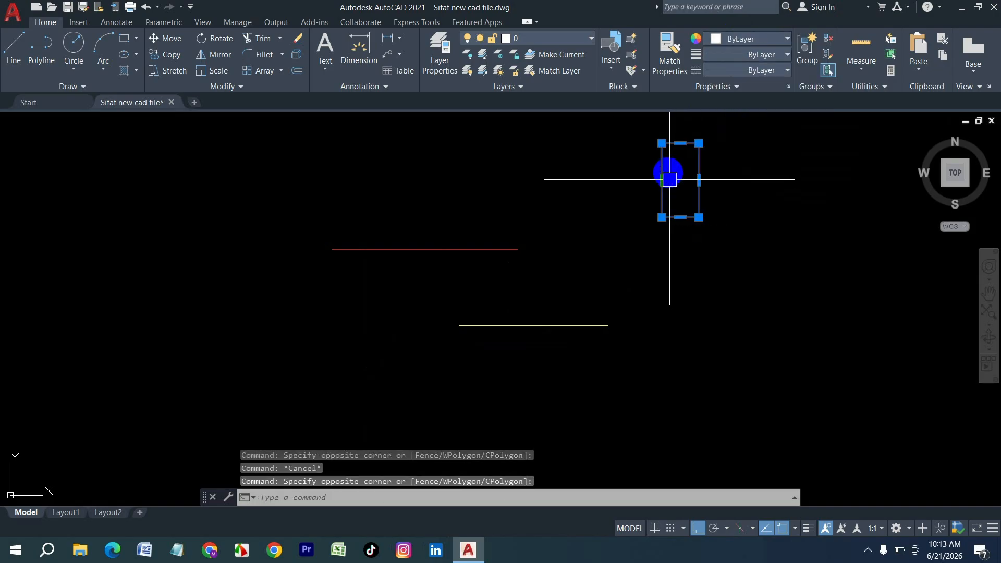
click(737, 41)
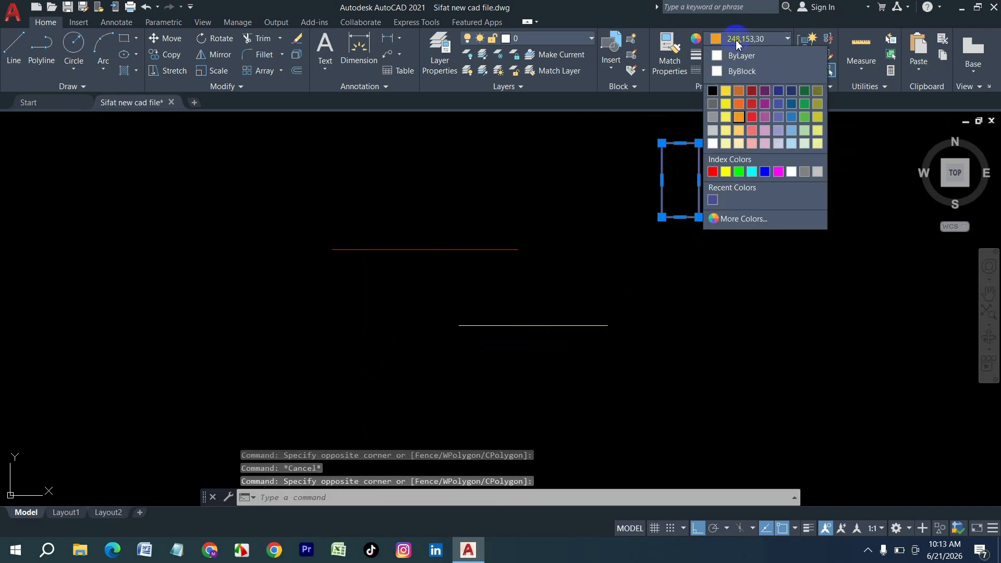
click(748, 217)
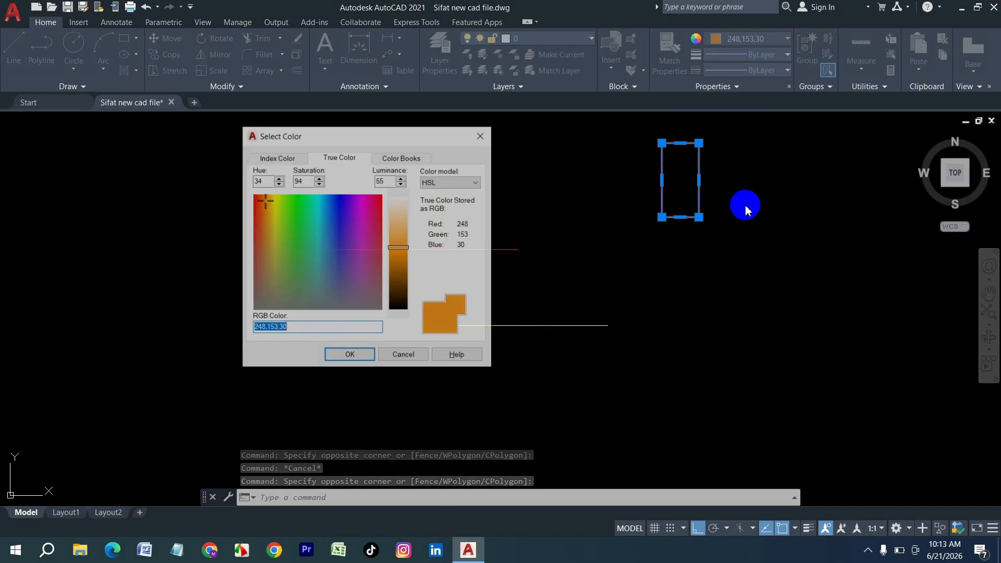
click(278, 157)
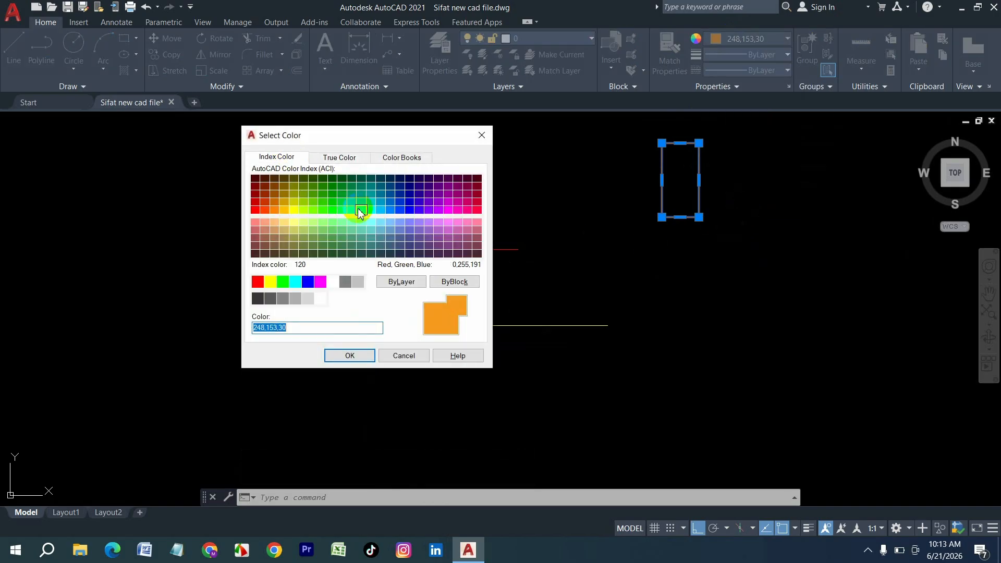
click(348, 161)
click(326, 246)
click(334, 231)
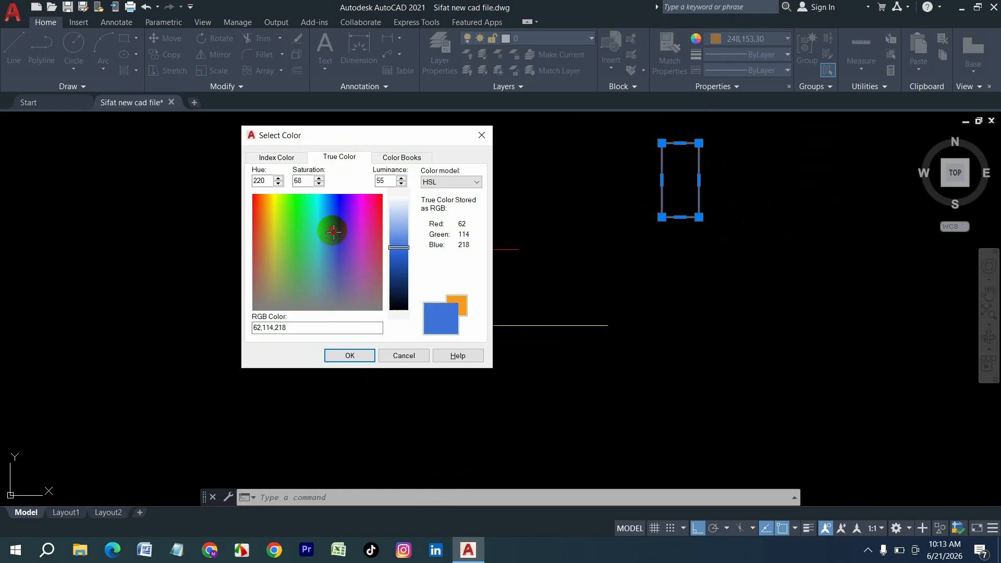
click(275, 233)
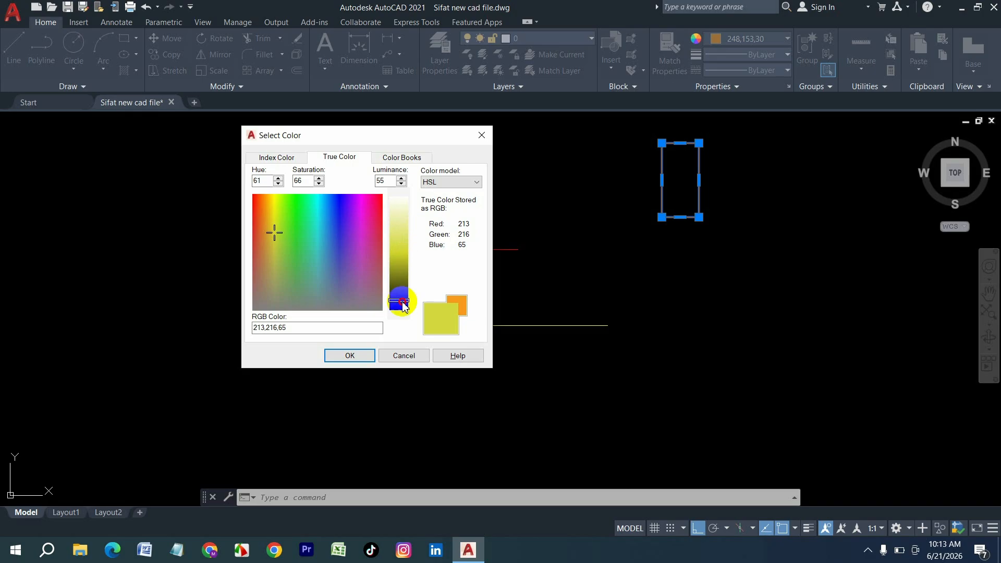
drag(405, 306, 405, 246)
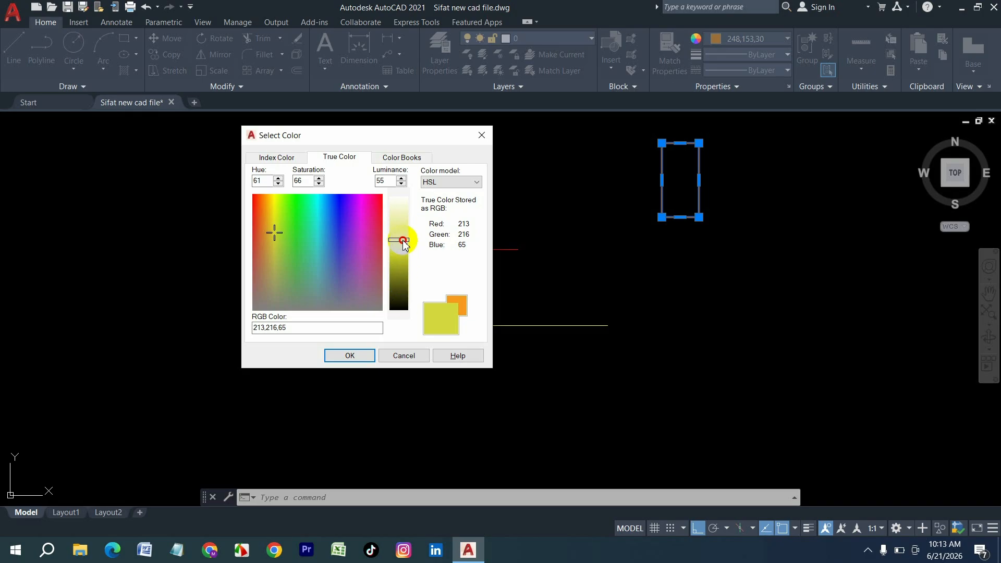
click(358, 356)
key(Escape)
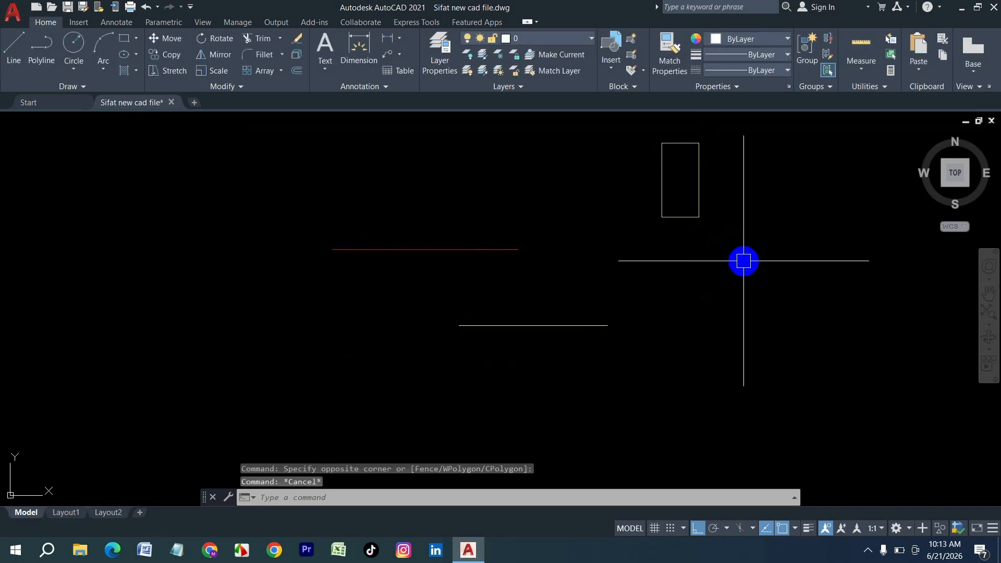
- Assign the rectangle the color DIC 335 from the DIC COLOR GUIDE(R) color book
click(740, 260)
click(616, 190)
click(754, 42)
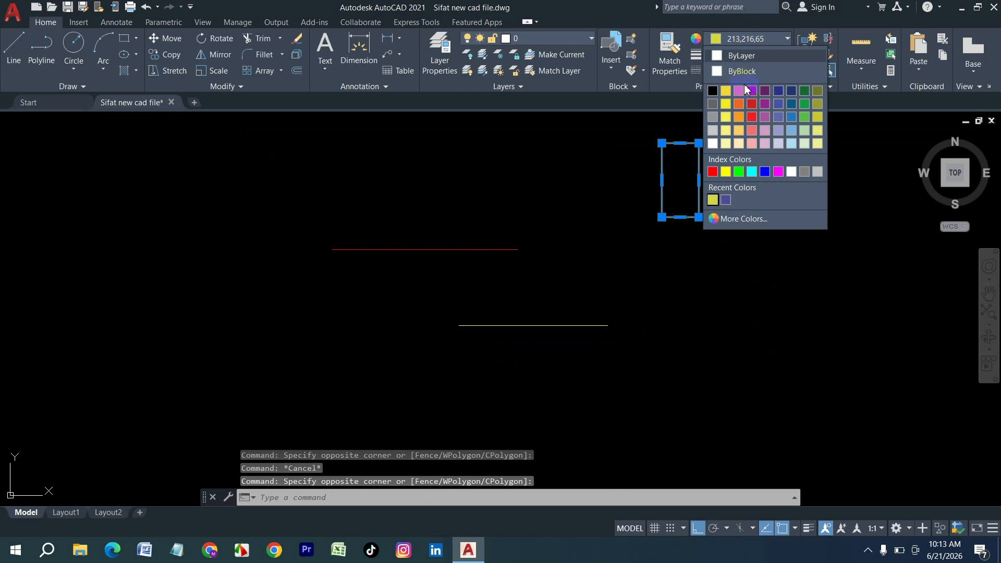
click(750, 224)
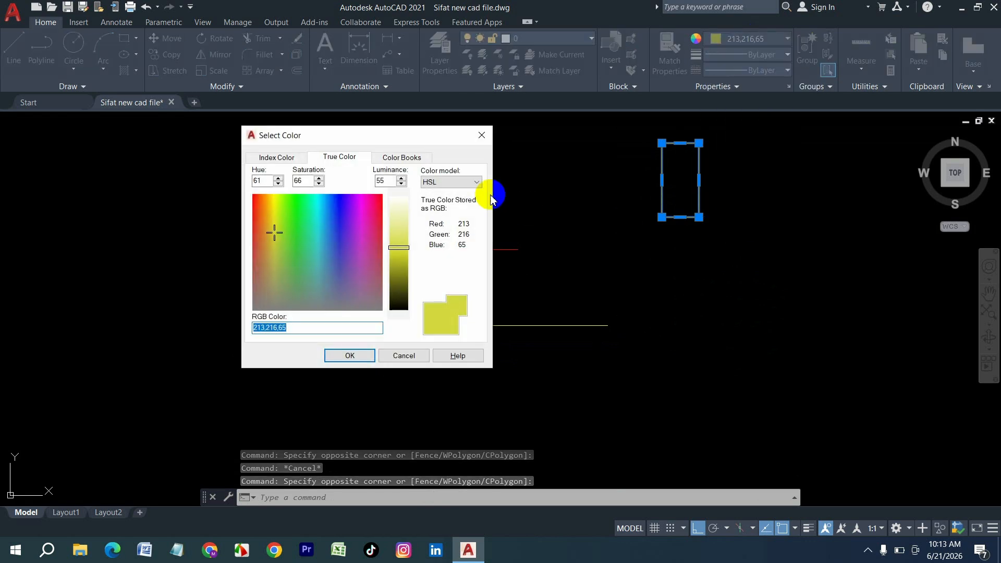
click(401, 158)
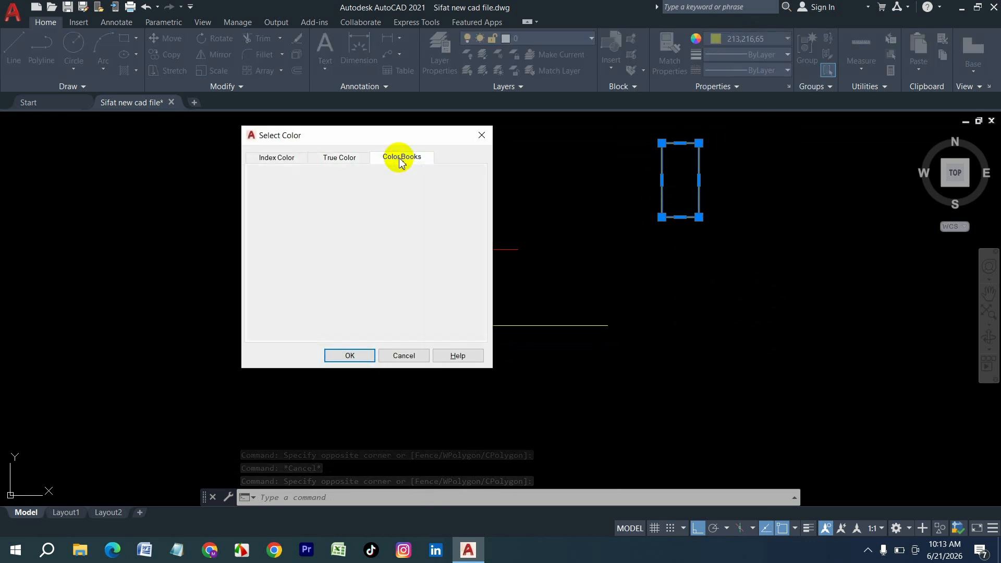
click(395, 252)
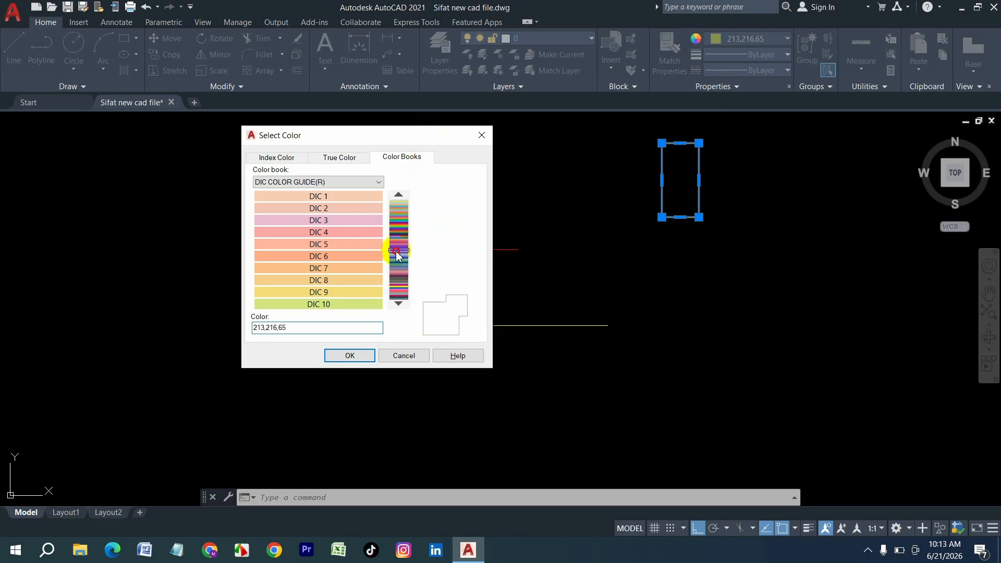
click(340, 248)
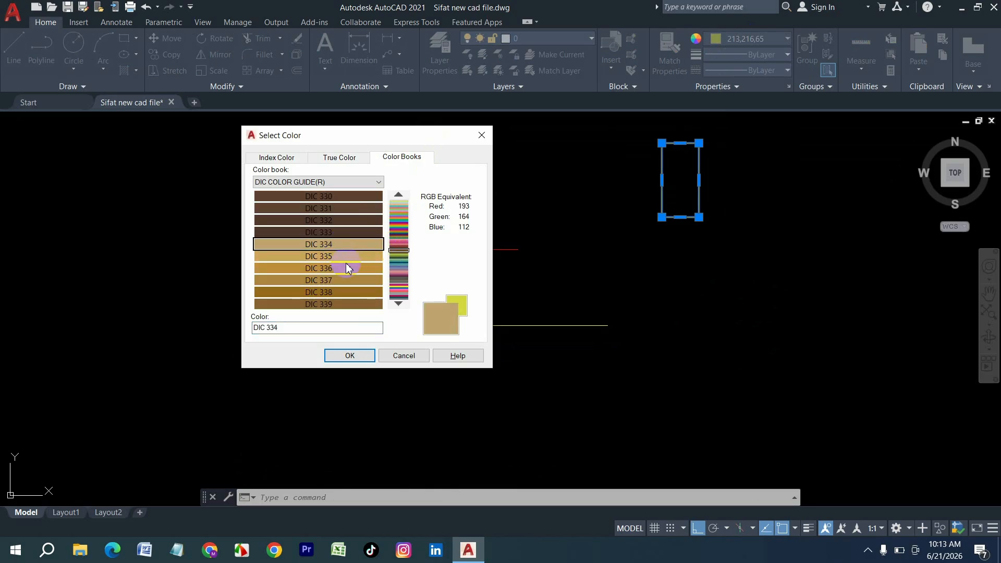
click(351, 257)
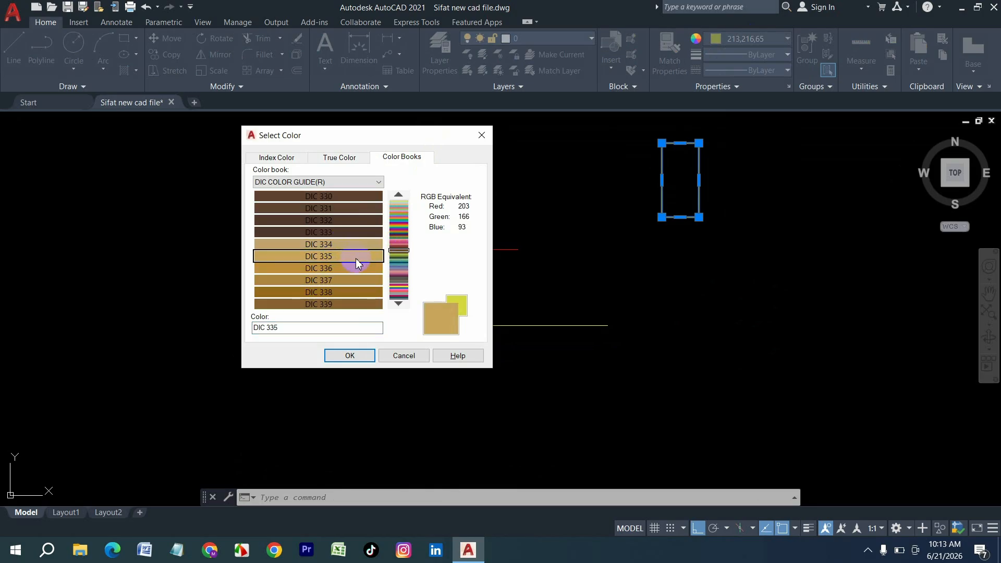
click(359, 358)
key(Escape)
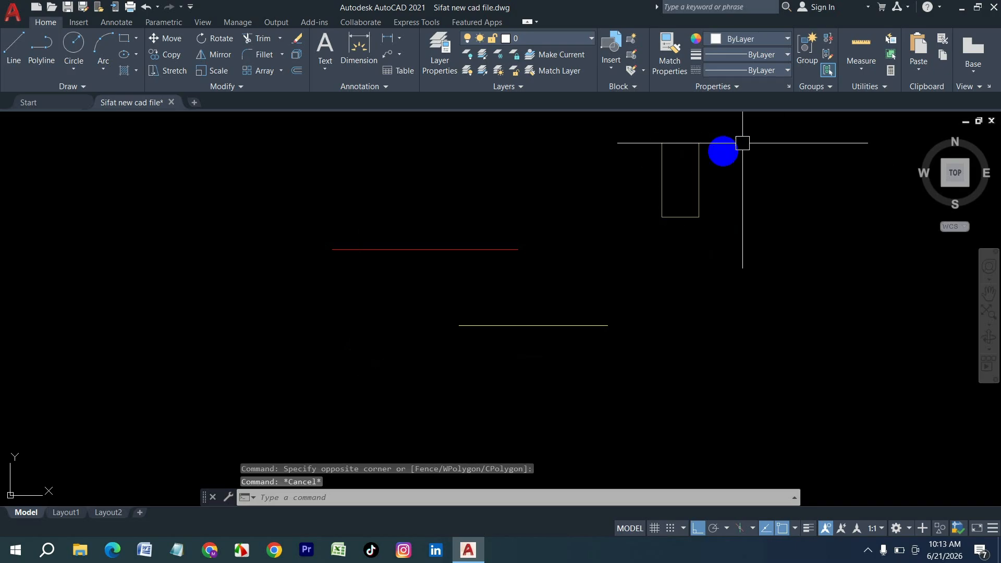
- Review the Color Books, True Color and Index Color options for the rectangle without applying a new color
click(721, 214)
click(641, 161)
click(739, 41)
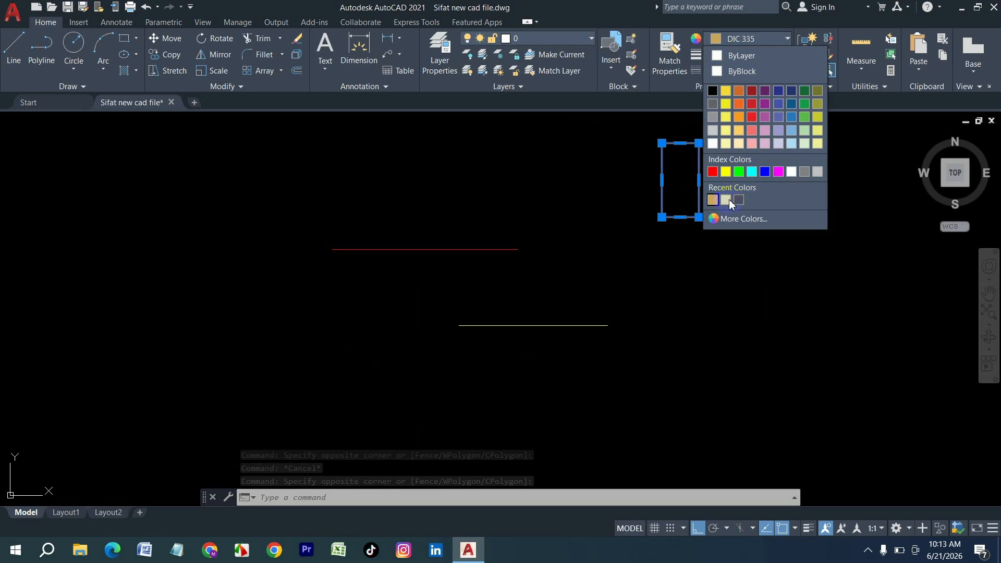
click(751, 224)
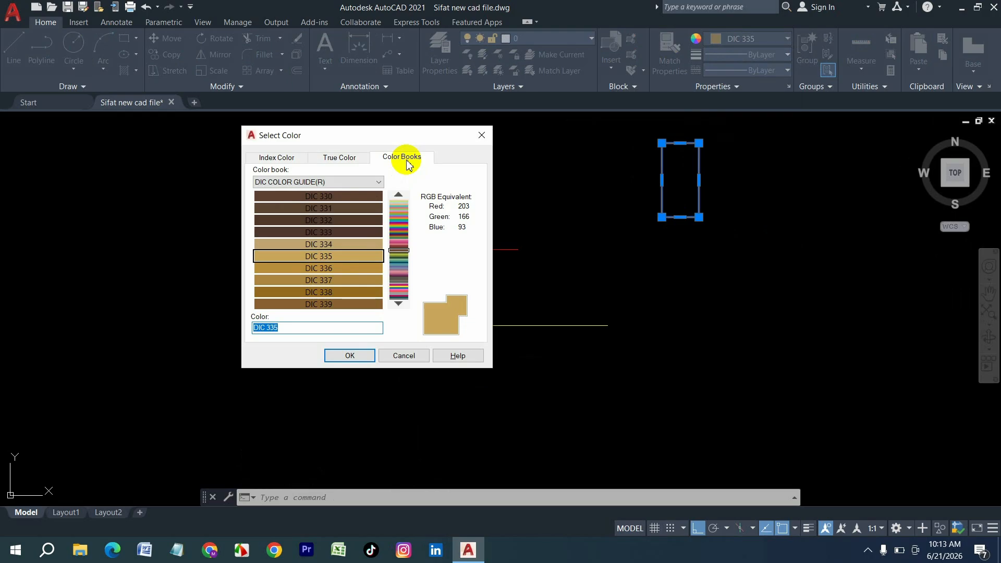
click(338, 157)
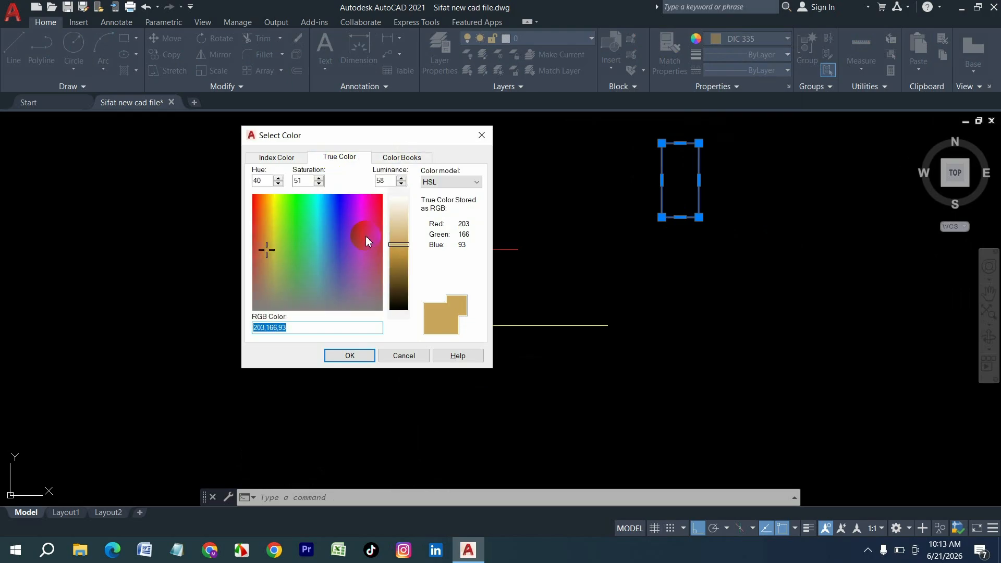
click(267, 159)
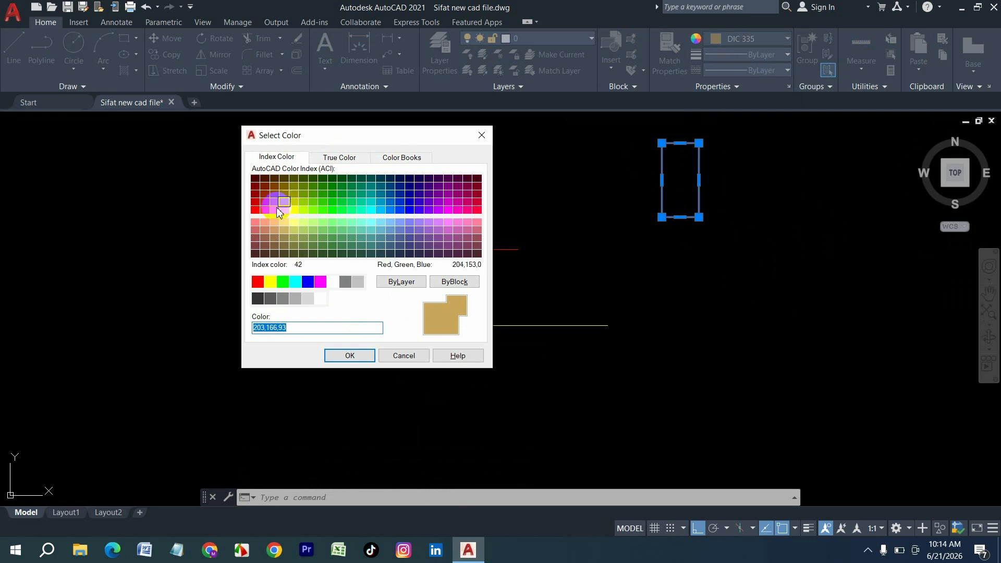
click(411, 359)
key(Escape)
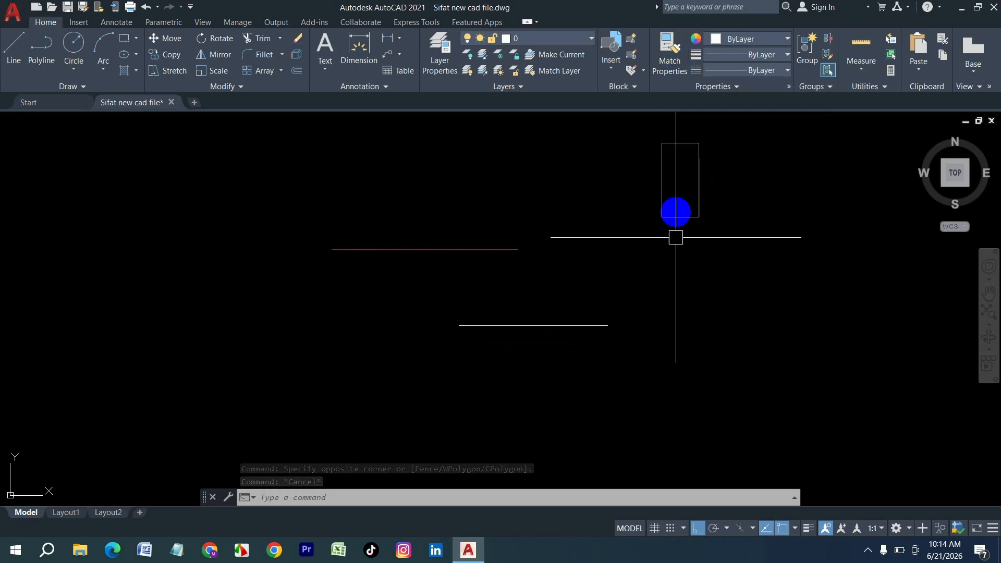
- Use Match Properties to copy the rectangle's color to both horizontal lines
click(666, 48)
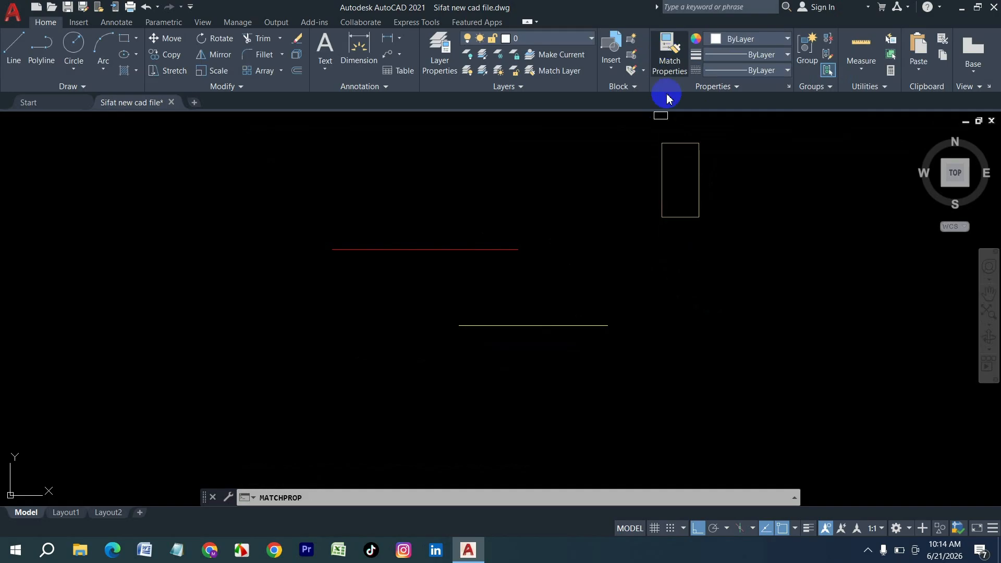
click(667, 220)
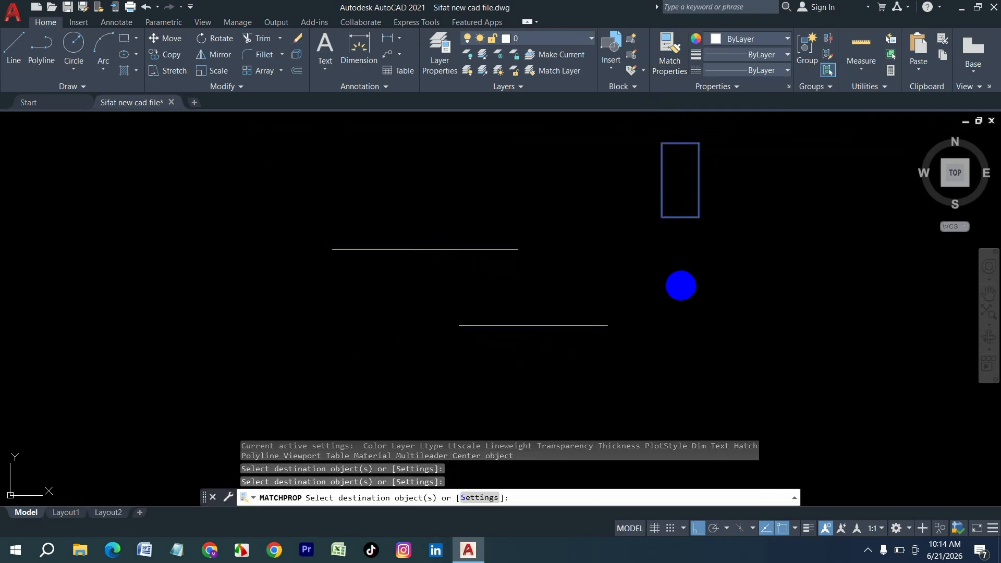
key(Escape)
- Set the lower horizontal line's color to the index color Yellow
click(717, 246)
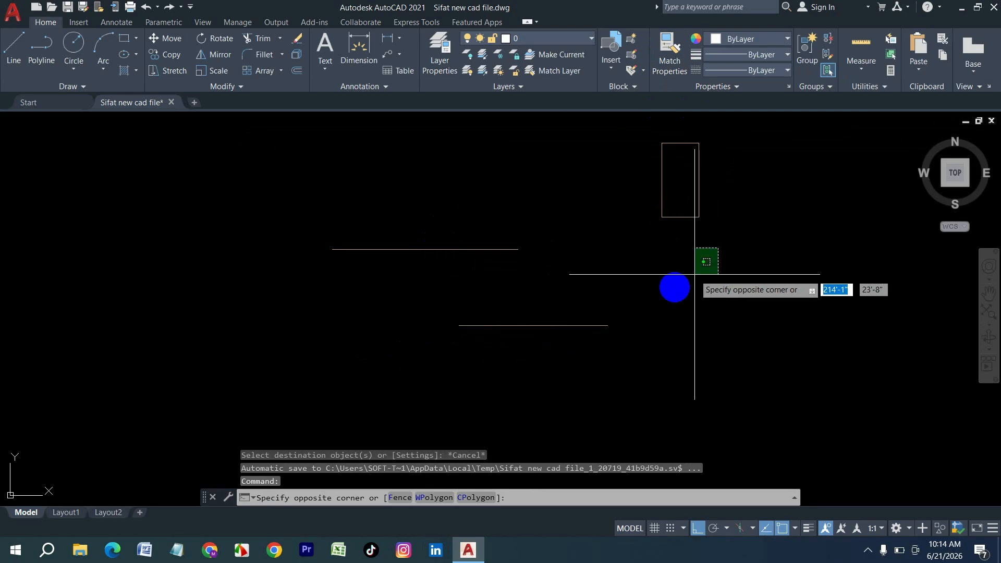
click(596, 348)
click(751, 38)
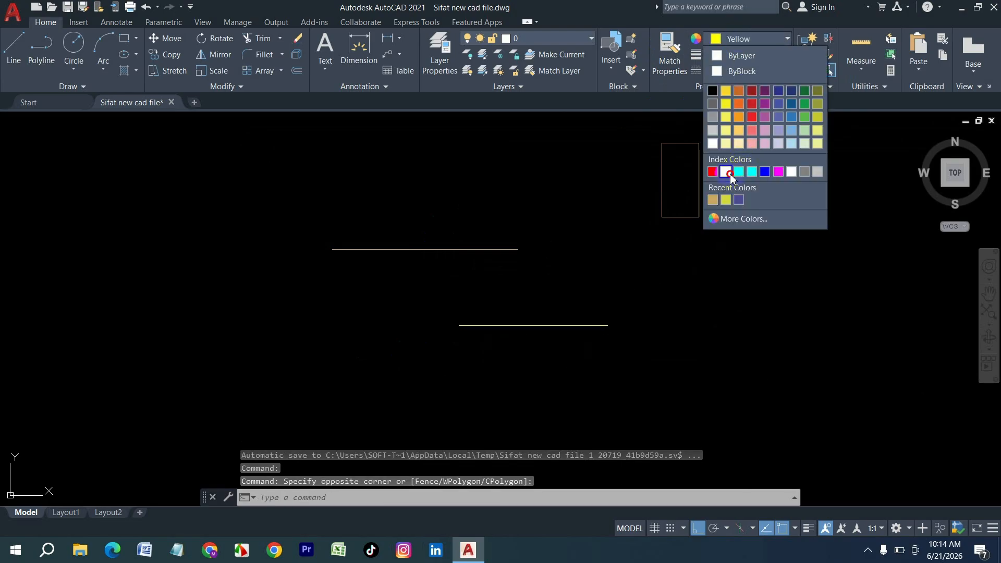
click(727, 172)
key(Escape)
- Run MATCHPROP with the lower yellow line as source and apply its properties to the upper line and the rectangle
text(m)
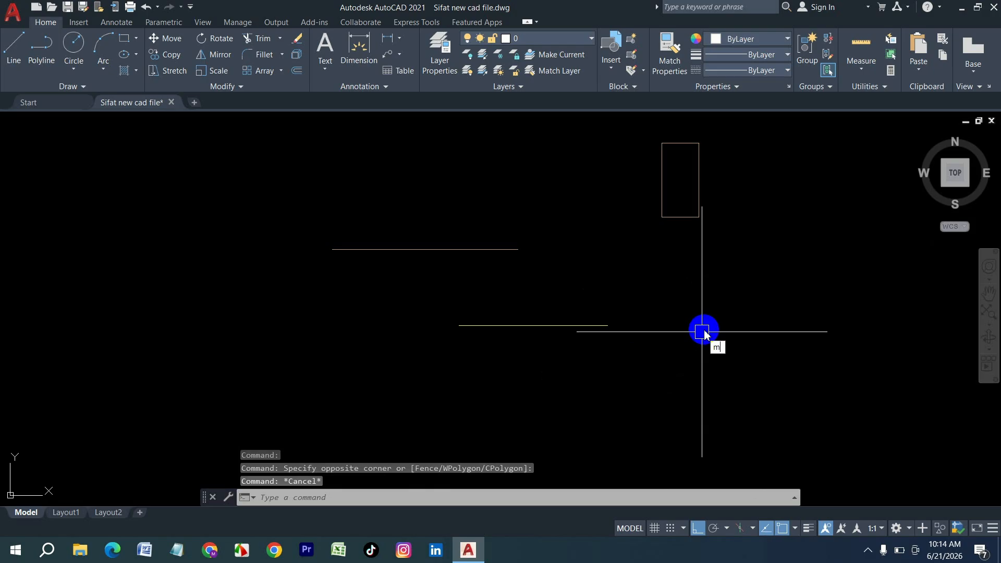
text(a)
key(Return)
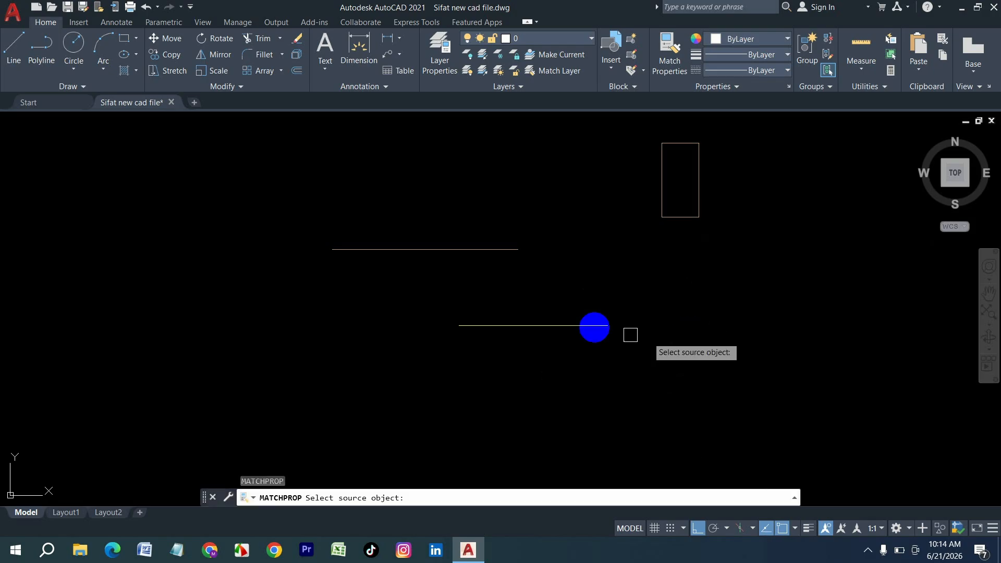
click(554, 326)
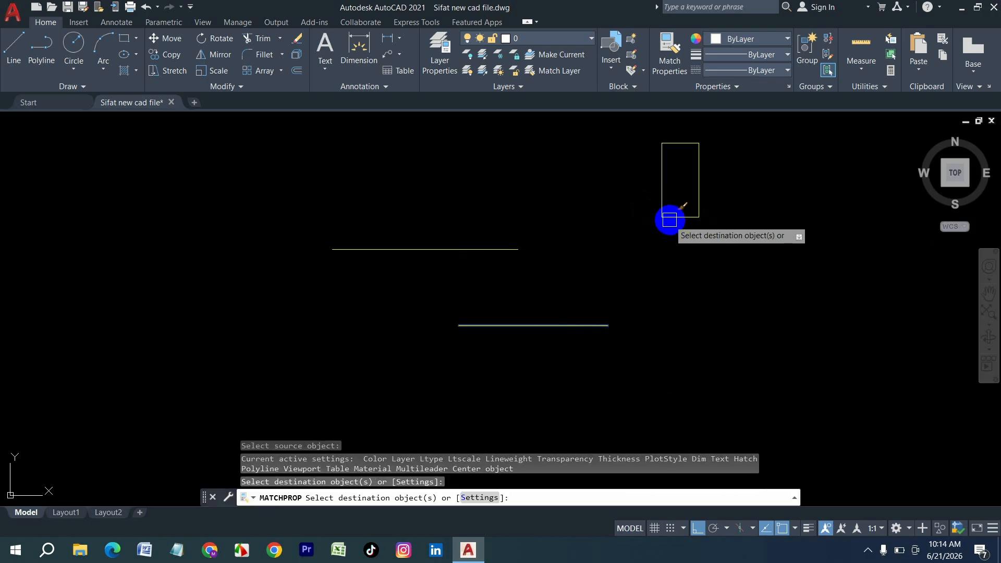
click(668, 219)
key(Escape)
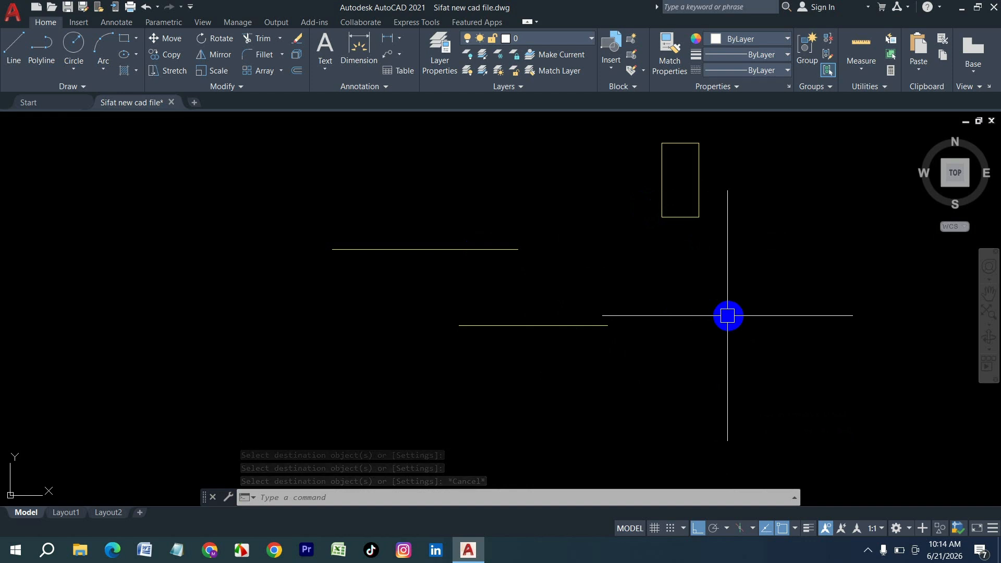
- Load all available linetypes from acad.lin into the drawing, including a reload of CENTER2
scroll(716, 156, up, 4)
middle_drag(725, 159, 711, 235)
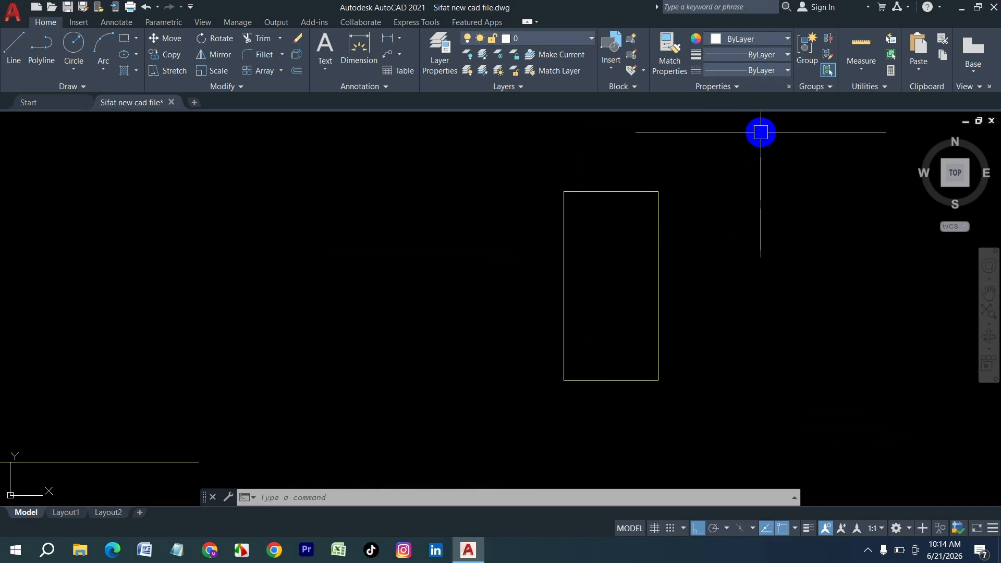
click(749, 71)
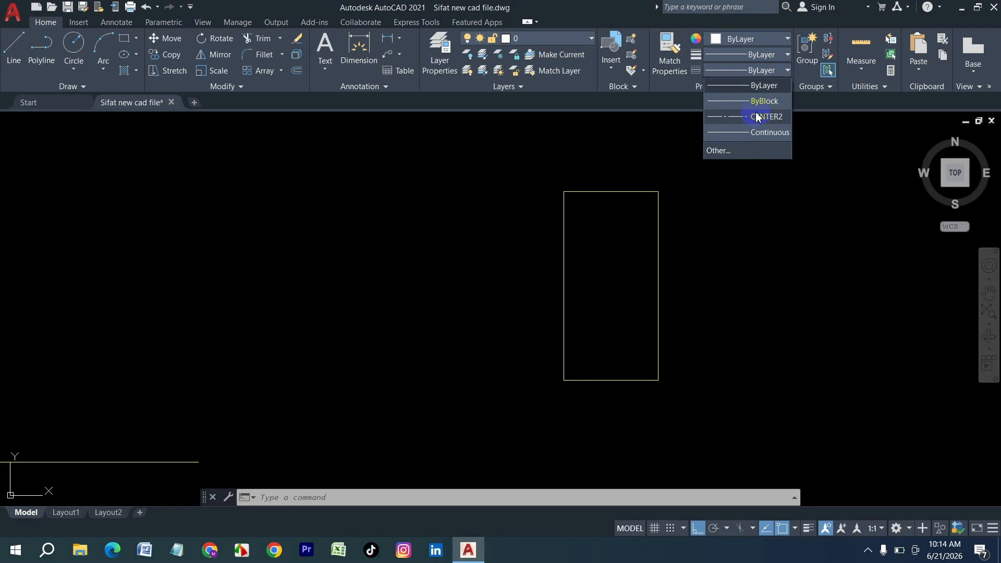
click(733, 152)
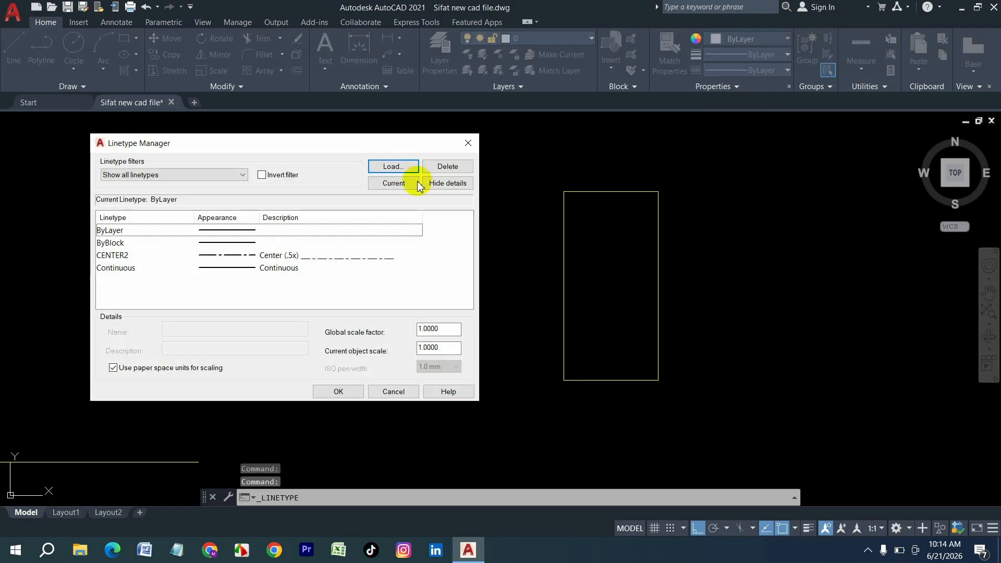
click(391, 167)
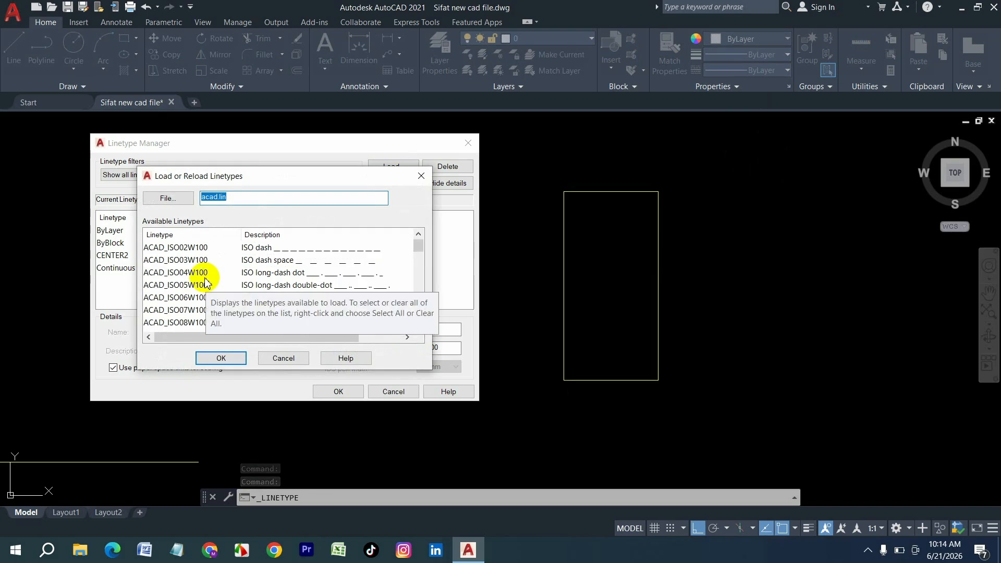
click(183, 285)
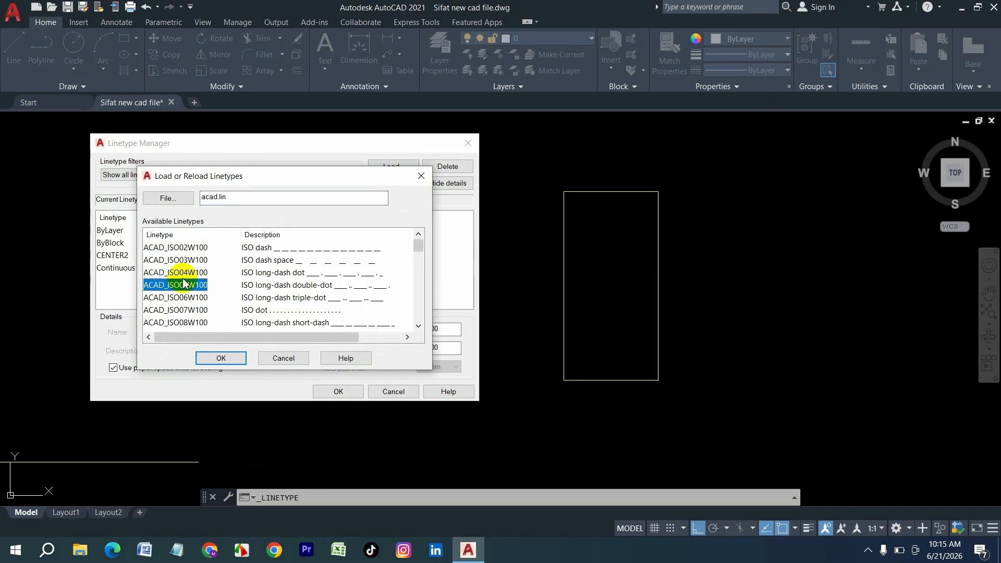
key(ctrl+a)
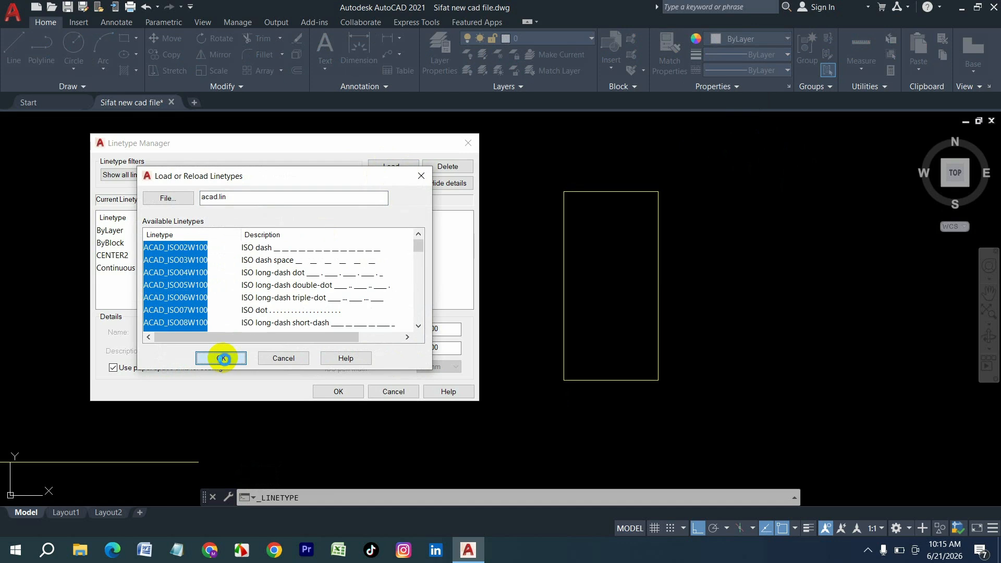
click(223, 358)
click(507, 232)
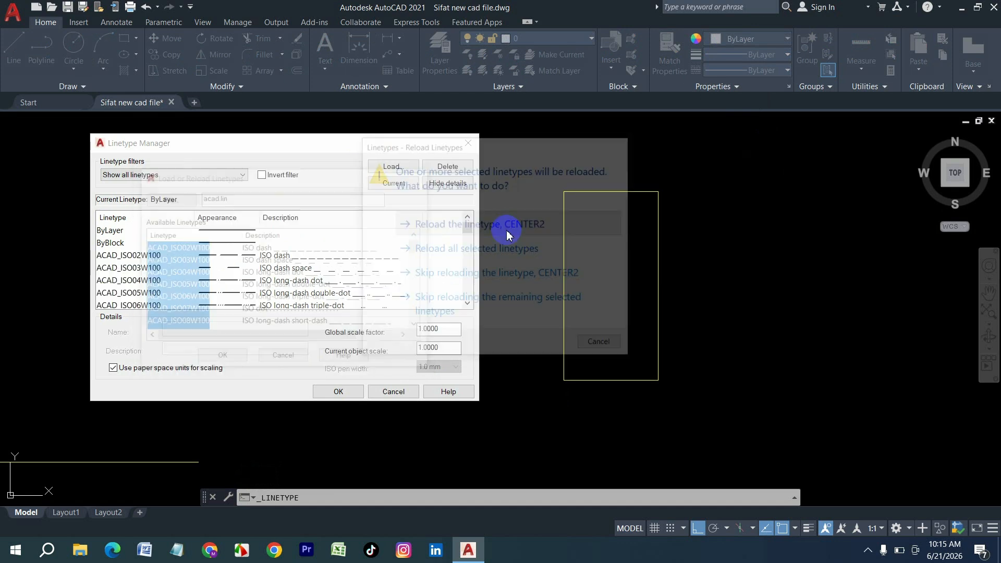
click(348, 391)
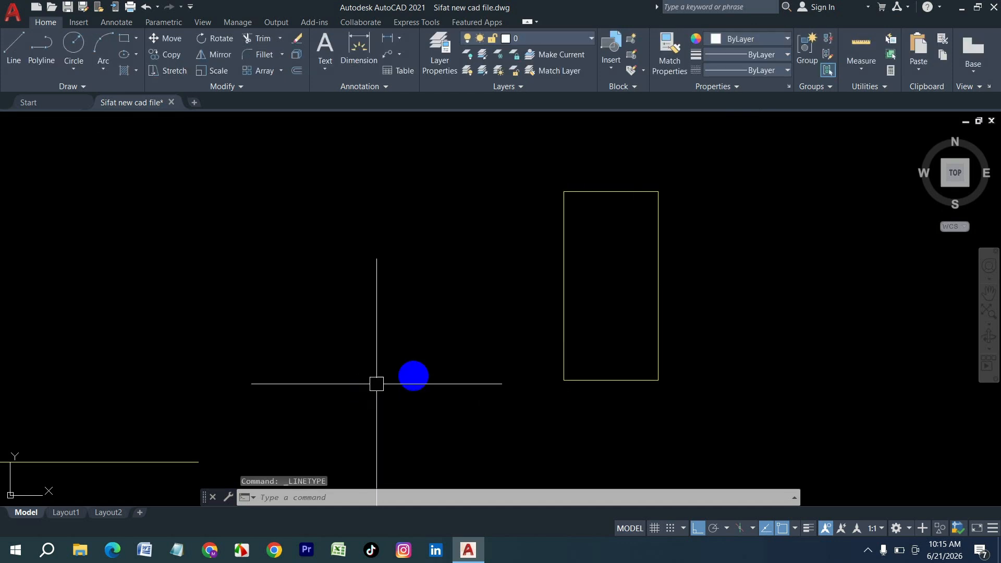
click(767, 72)
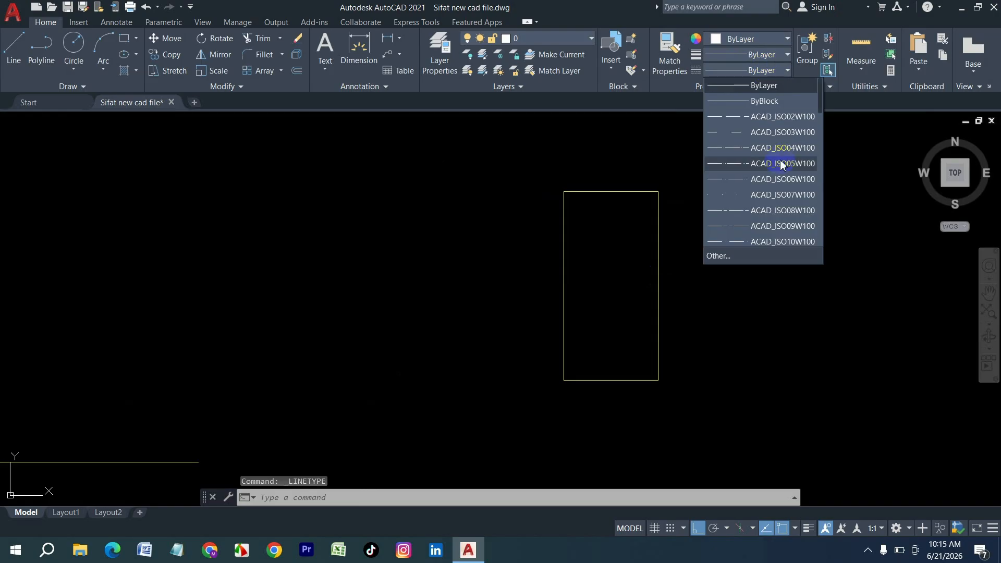
scroll(782, 168, down, 6)
click(727, 318)
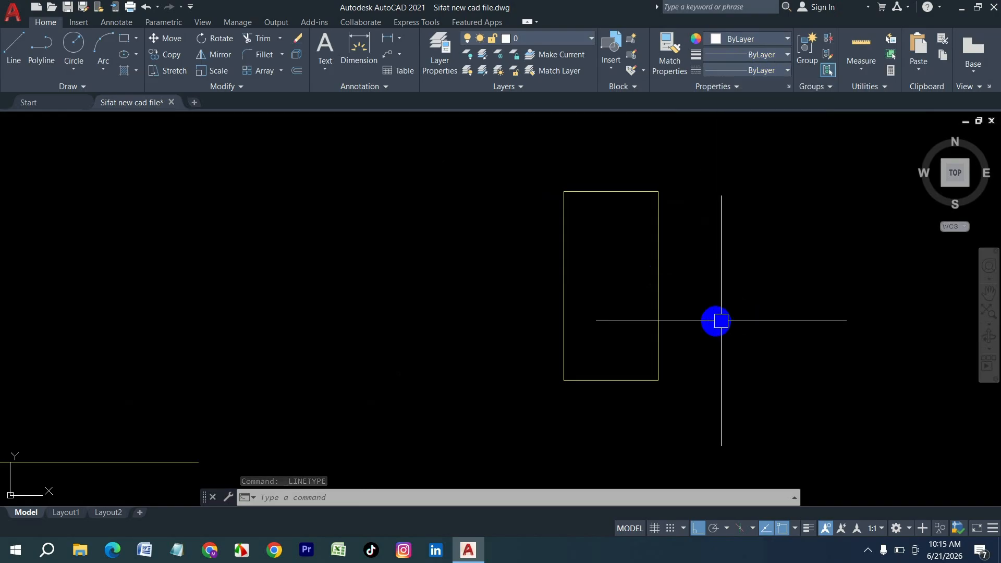
- Change the rectangle's linetype to DASHED and deselect it
click(701, 304)
click(529, 190)
middle_drag(690, 223, 347, 211)
click(726, 72)
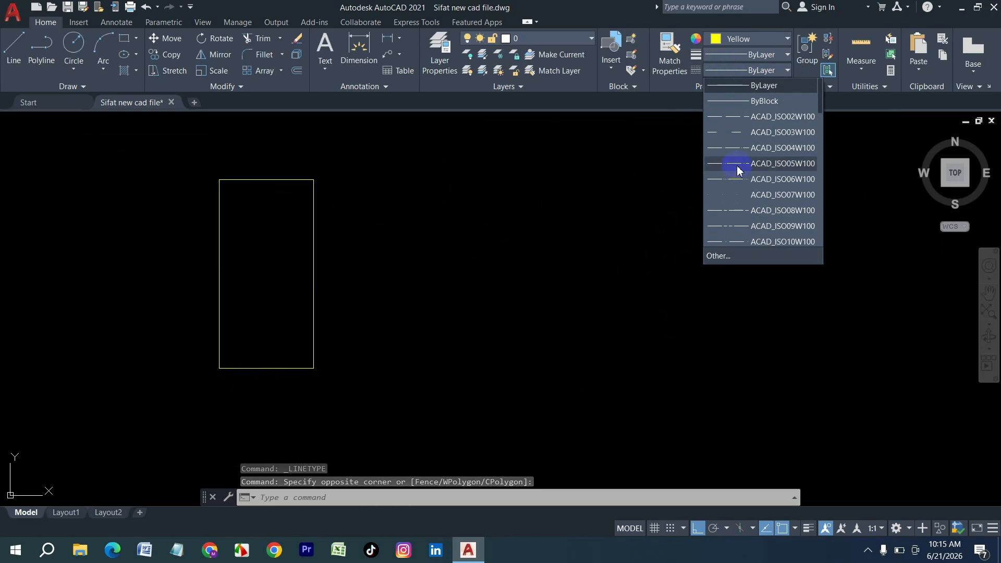
scroll(738, 170, down, 3)
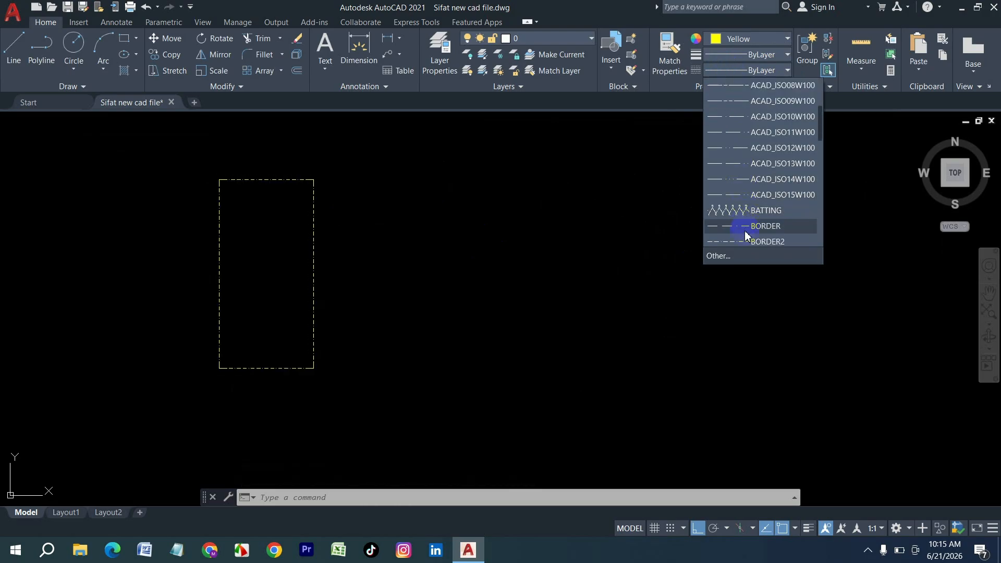
scroll(745, 236, down, 1)
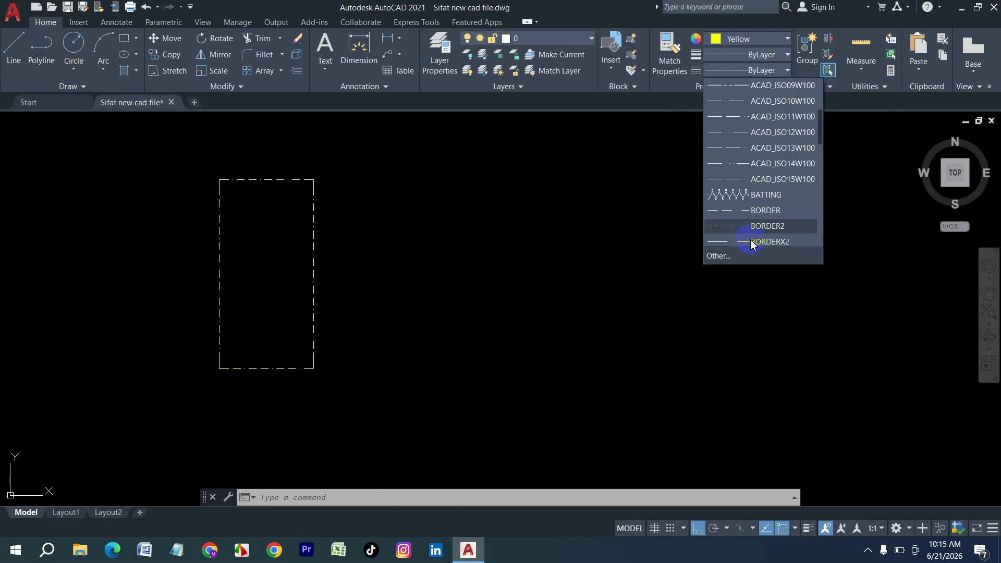
scroll(752, 244, down, 9)
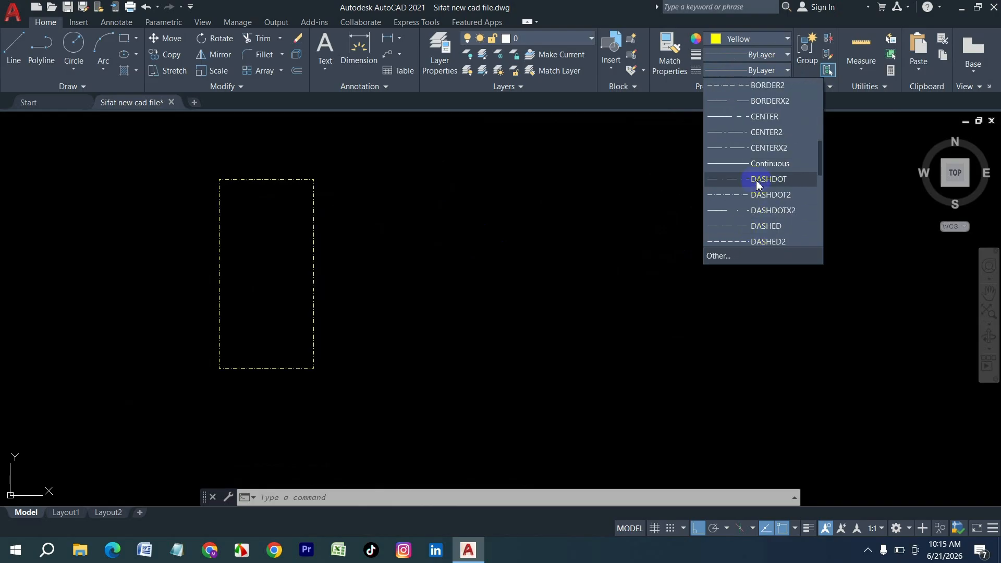
click(754, 228)
click(577, 156)
key(Escape)
- Set the global linetype scale factor to 20 with LTSCALE
scroll(253, 235, up, 2)
middle_drag(257, 251, 563, 251)
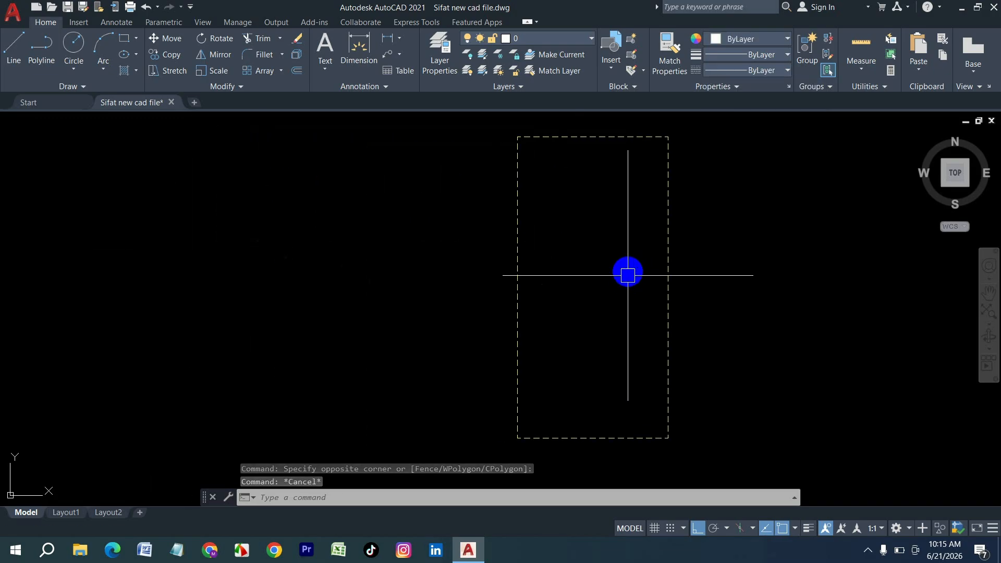
text(L)
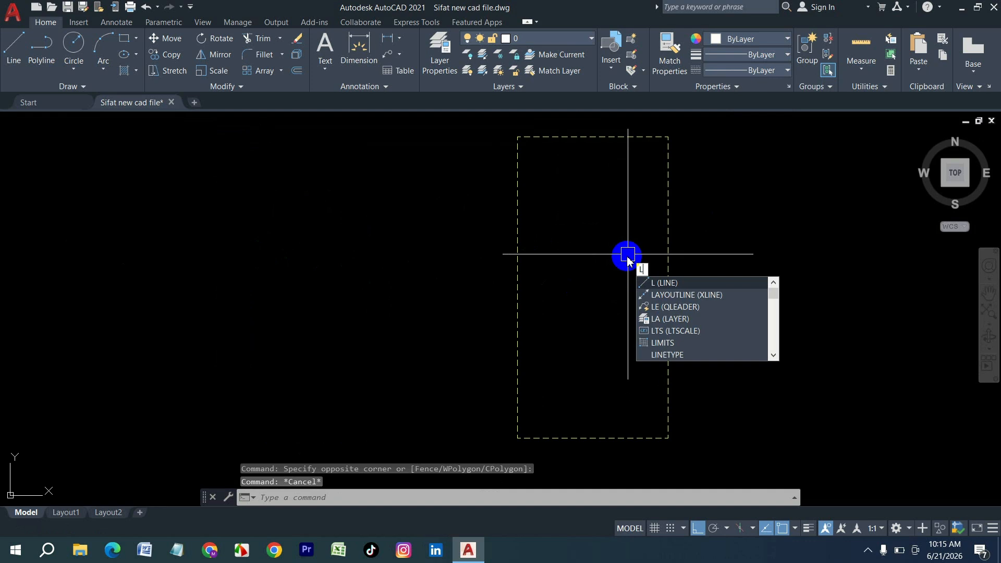
text(TS)
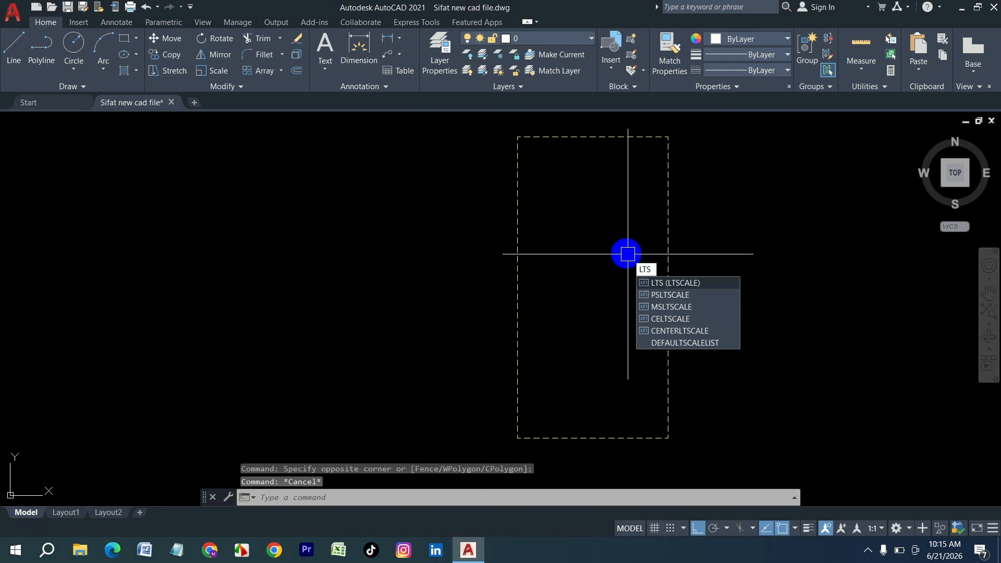
key(Return)
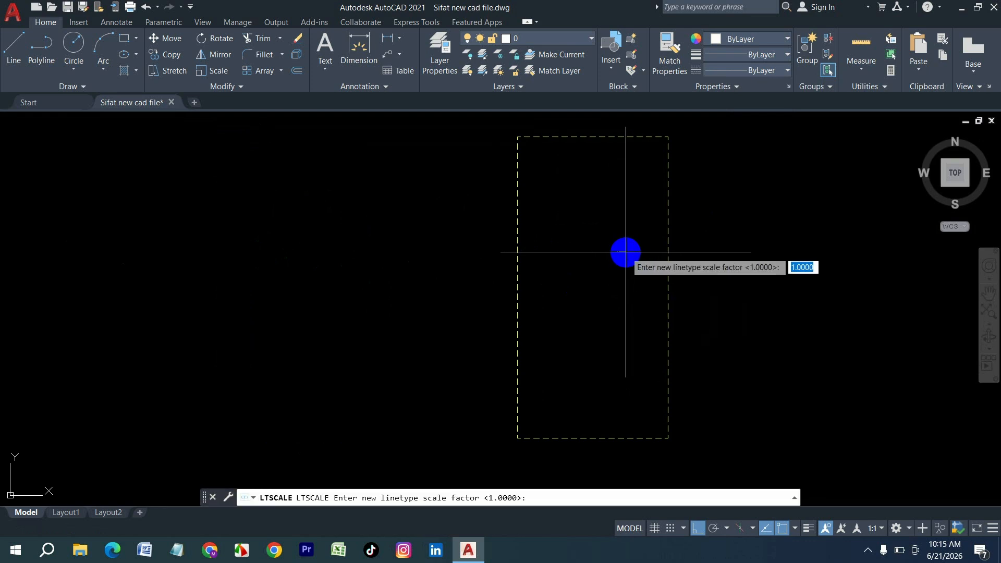
key(Return)
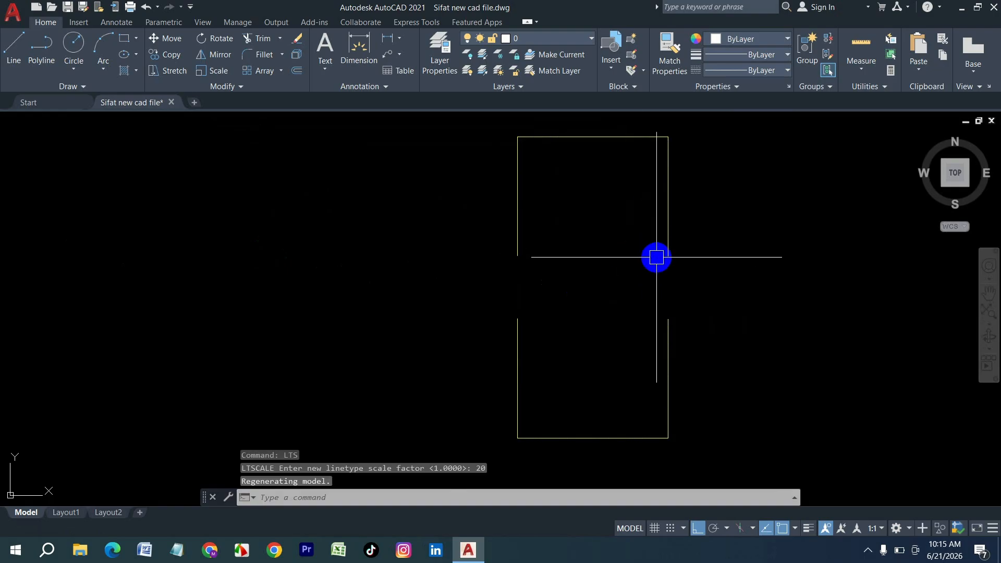
- Set the global linetype scale factor to 4 with LTSCALE
text(LTS)
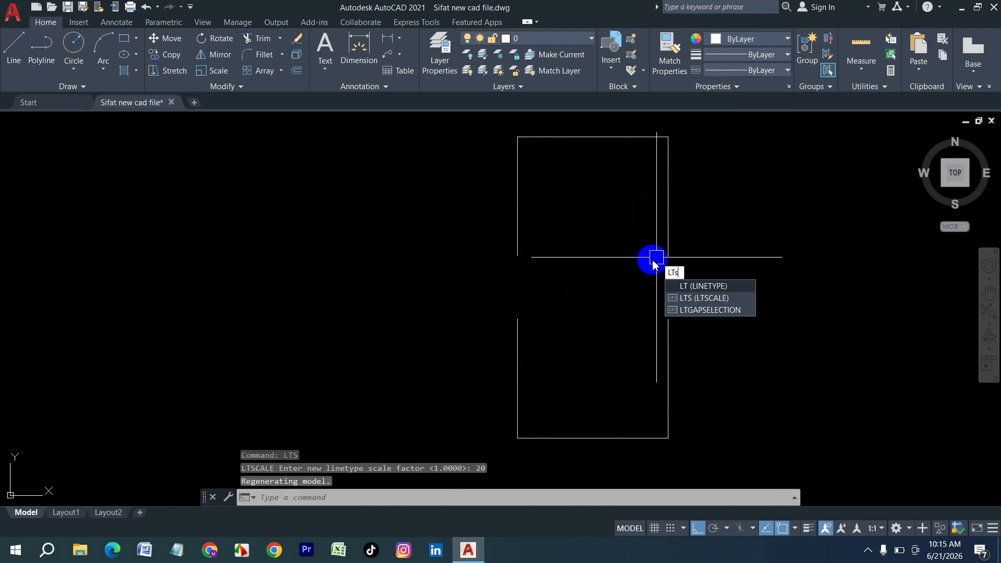
key(Return)
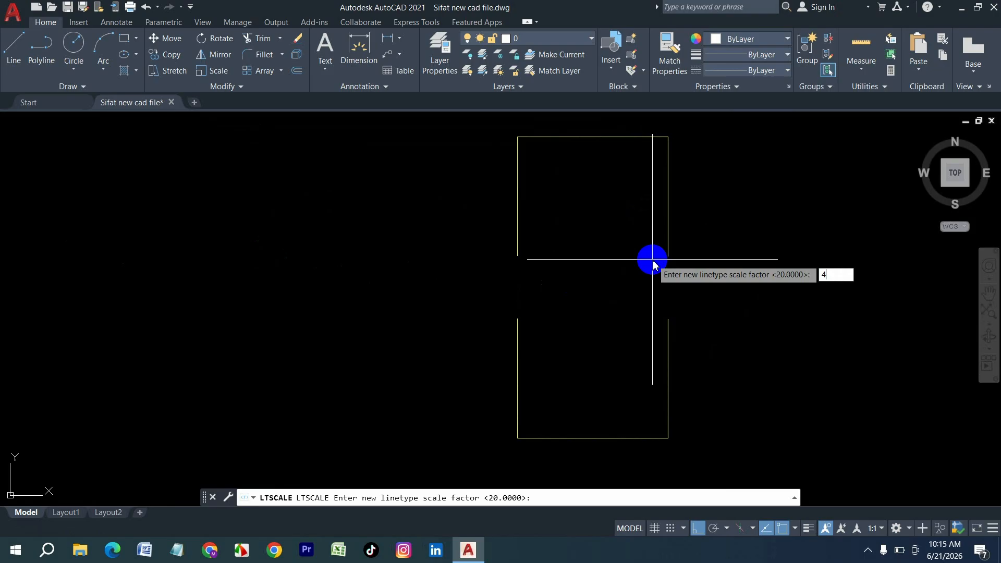
text(4)
key(Return)
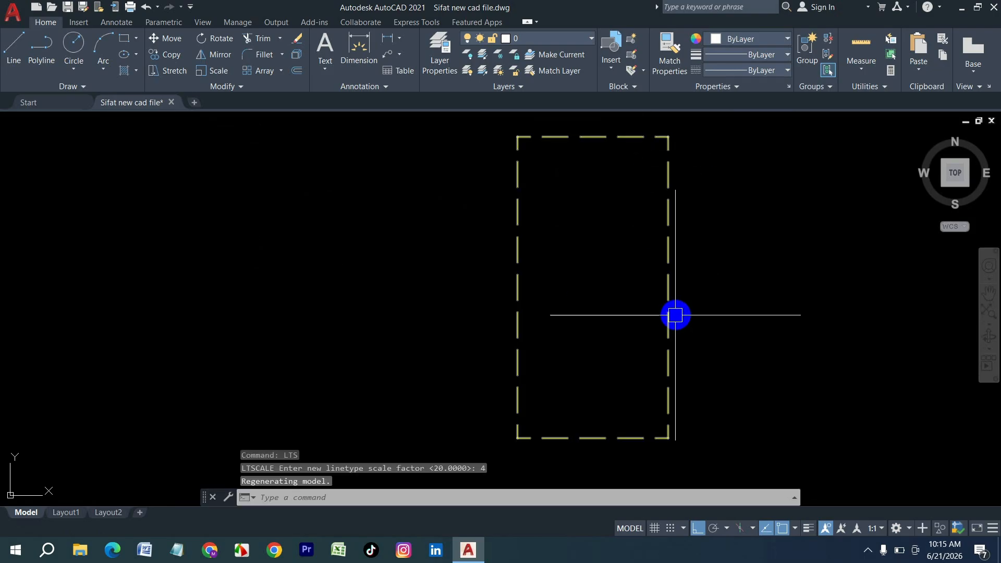
- Set the global linetype scale factor to 1 with LTSCALE
text(LTs)
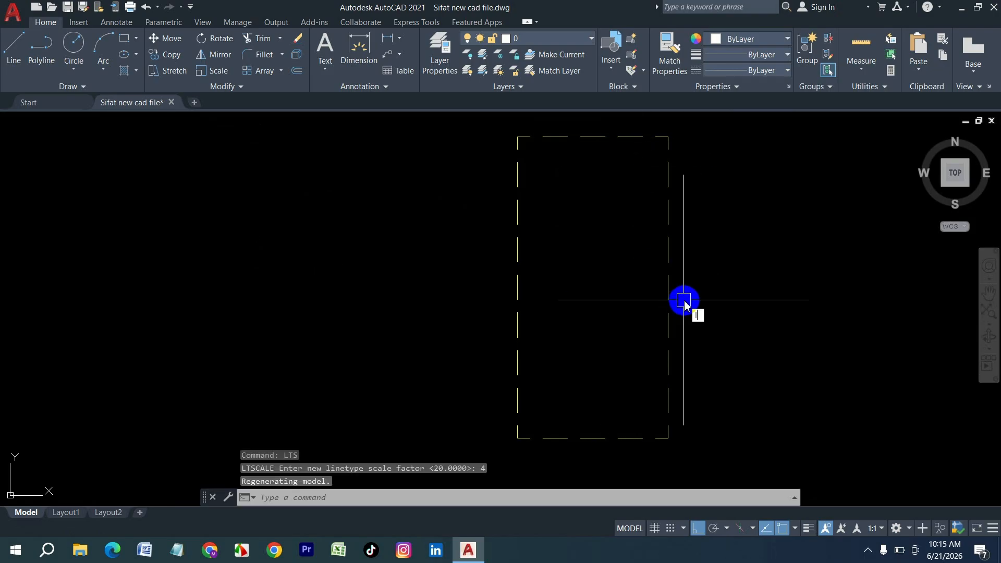
key(Return)
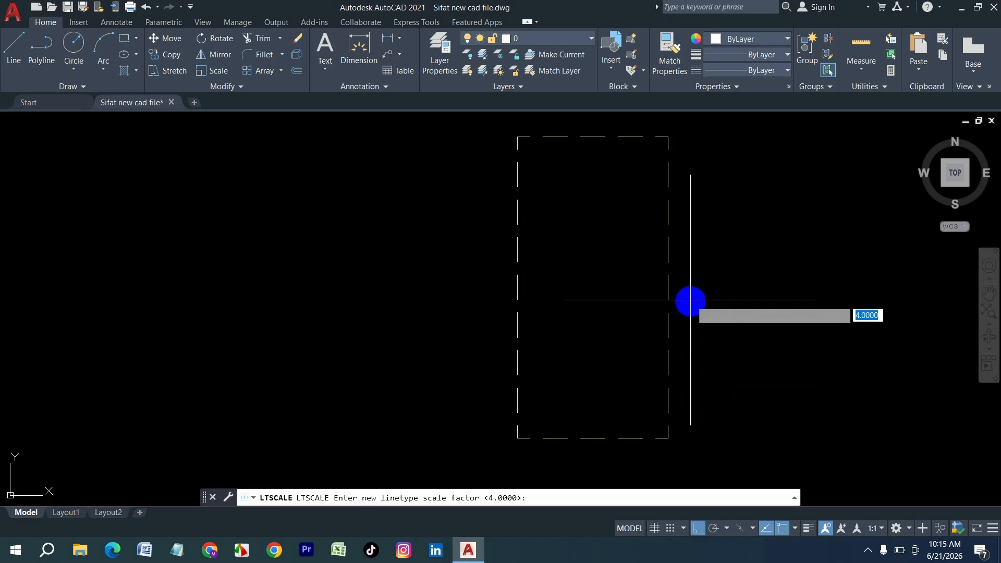
text(1)
key(Return)
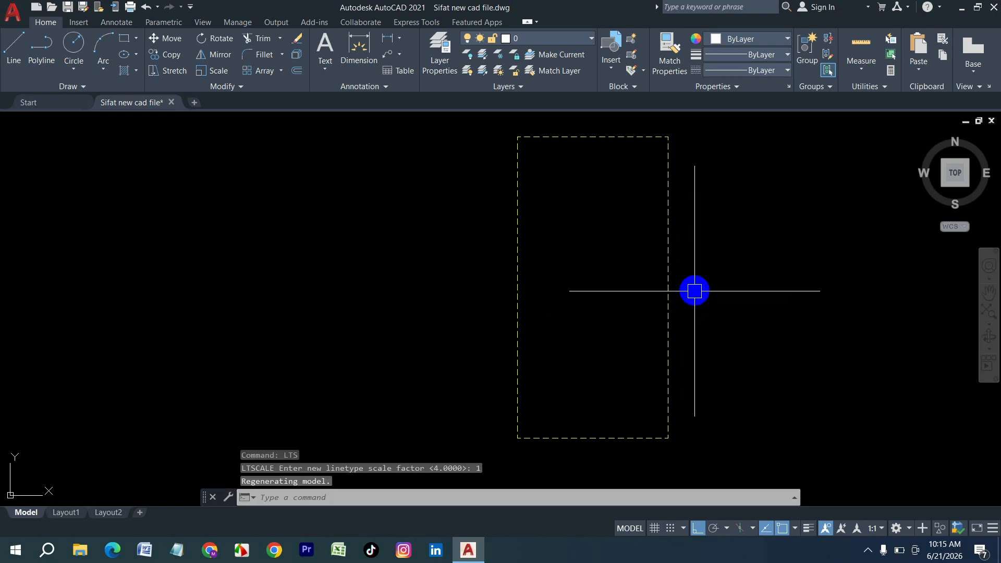
middle_drag(775, 195, 623, 234)
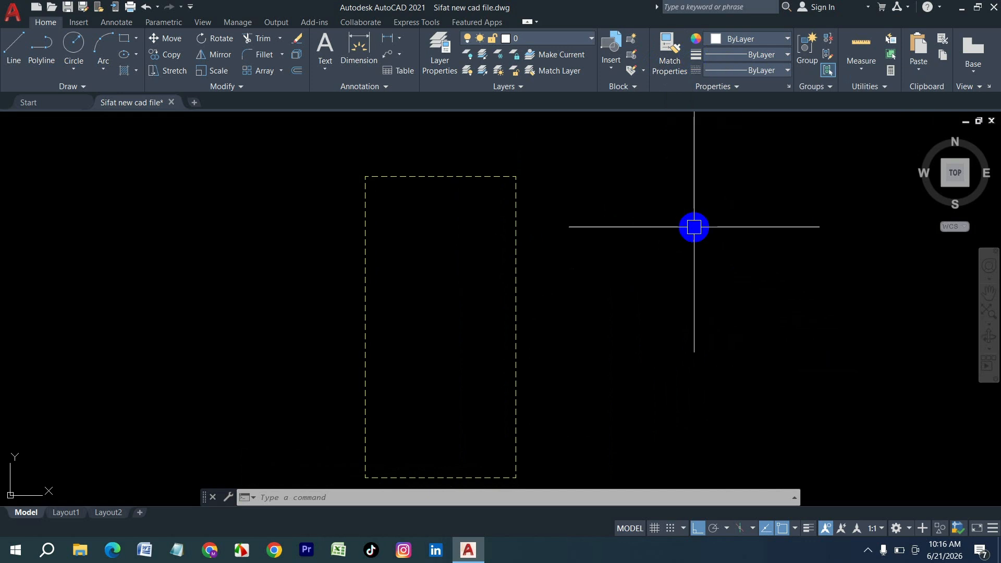
mouse_move(695, 225)
middle_down()
mouse_move(532, 249)
mouse_move(532, 233)
middle_up()
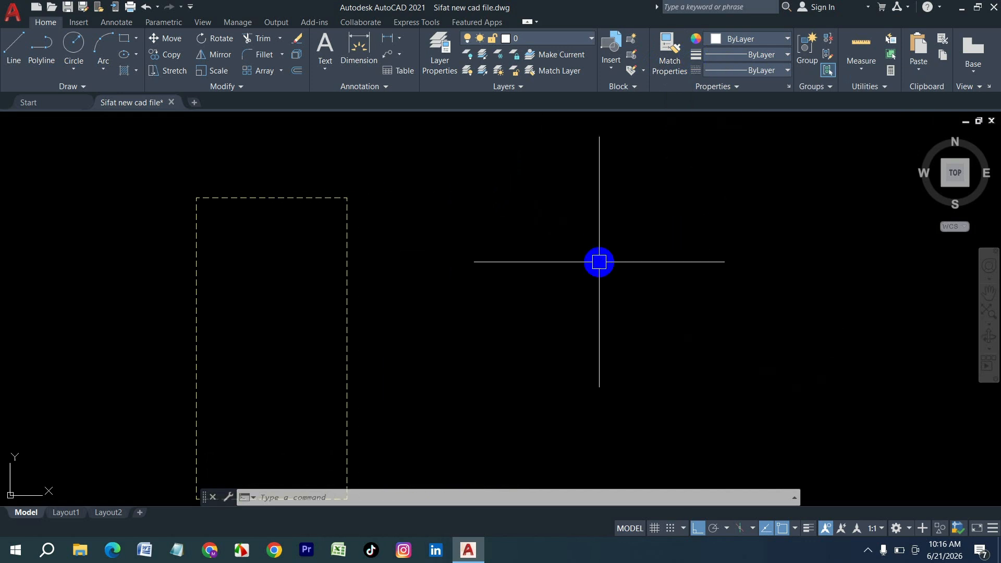
middle_drag(599, 261, 382, 252)
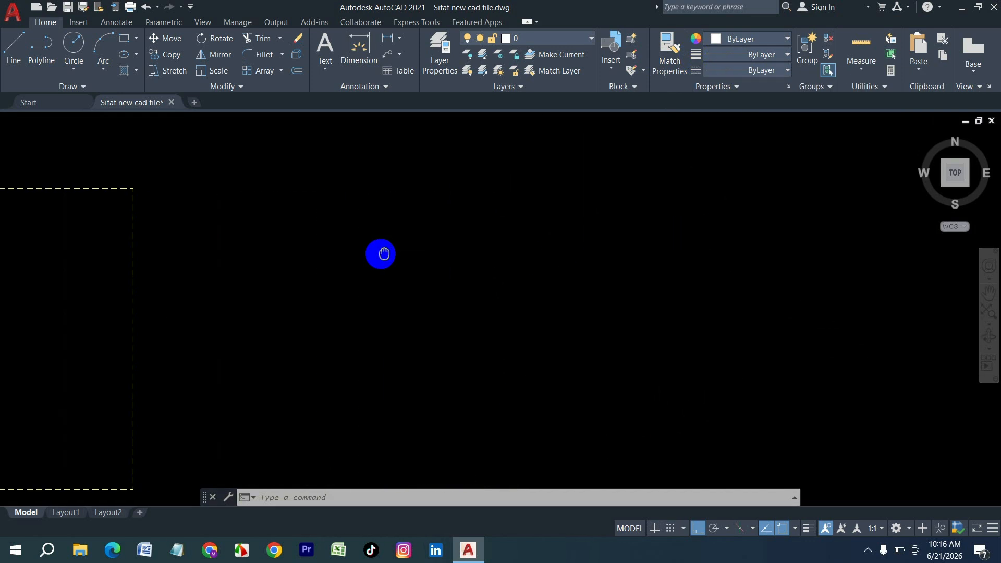
click(17, 50)
click(393, 253)
key(Escape)
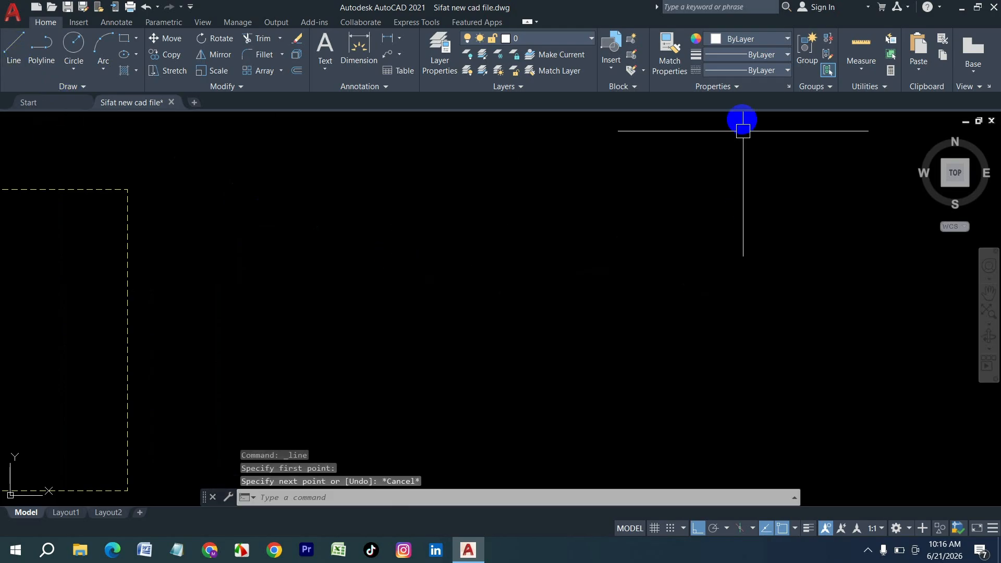
- Set the current lineweight to 0.50 mm and turn on the lineweight display
click(756, 56)
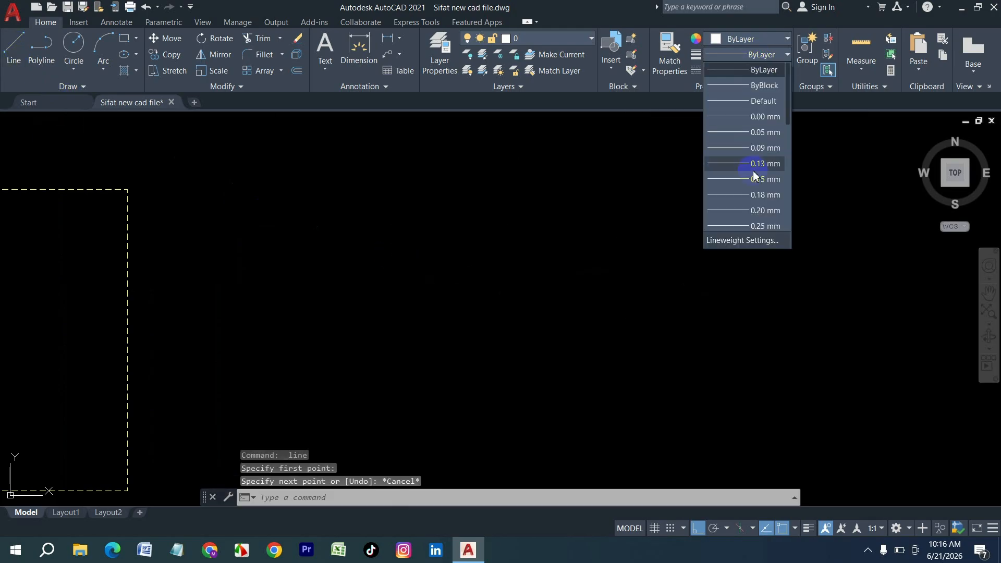
scroll(762, 216, down, 1)
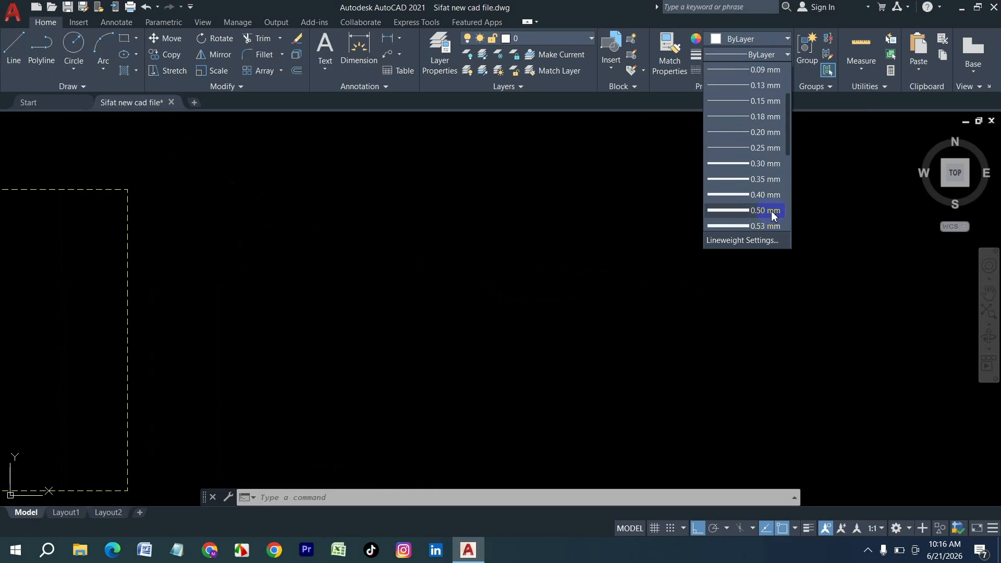
click(771, 213)
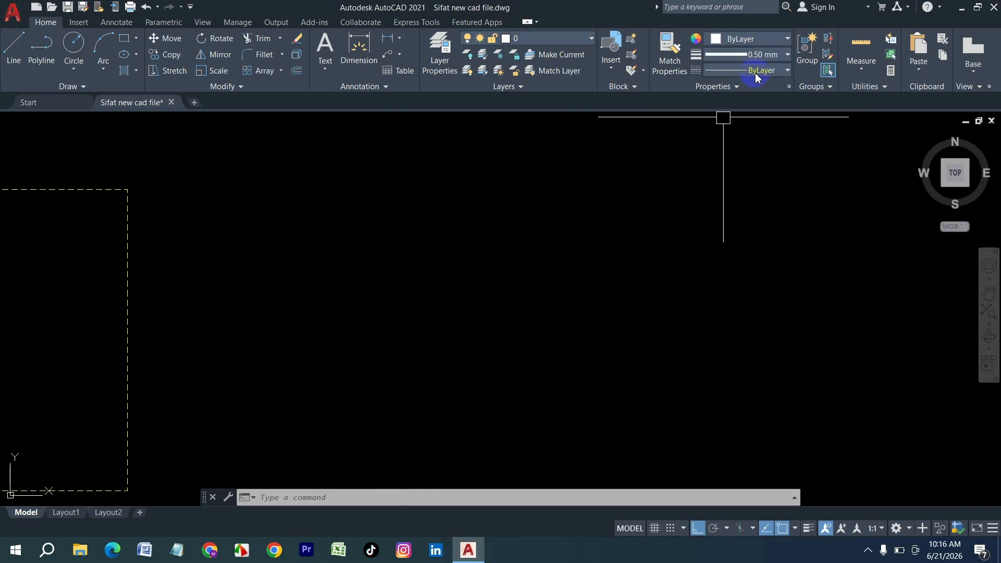
click(992, 529)
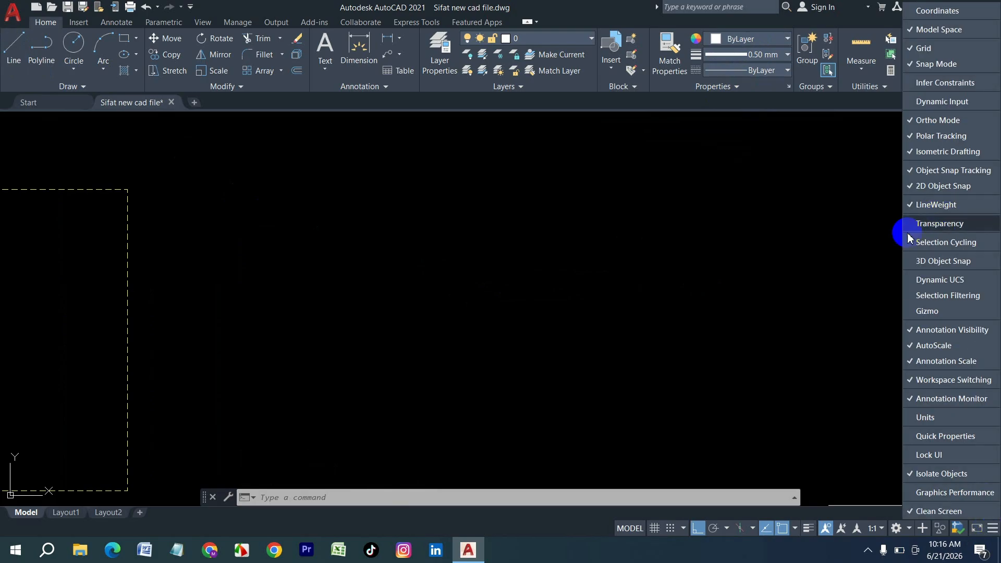
click(808, 529)
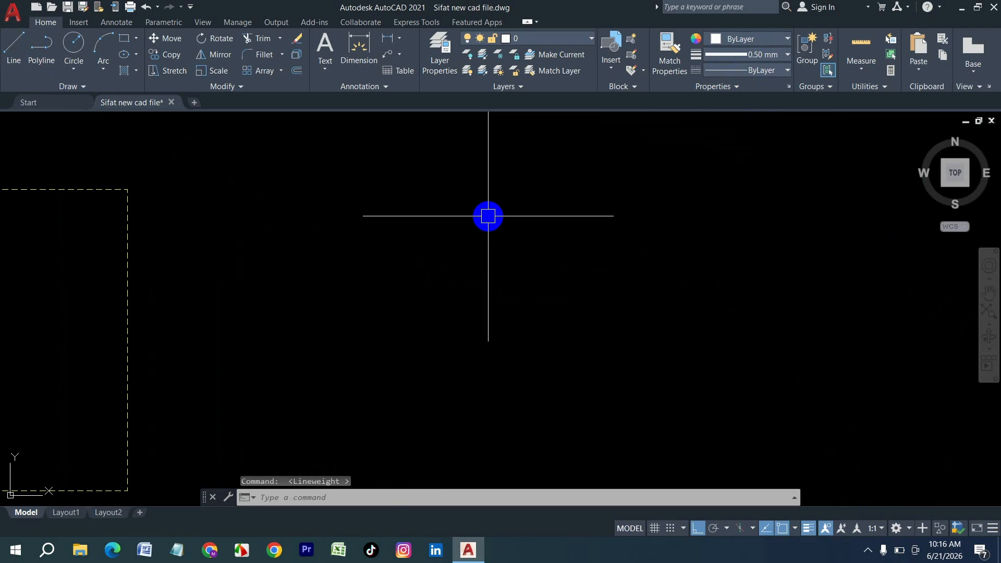
- Draw a 5' by 5' square with the Line command in the empty area beside the dashed rectangle
text(l)
key(Return)
click(389, 230)
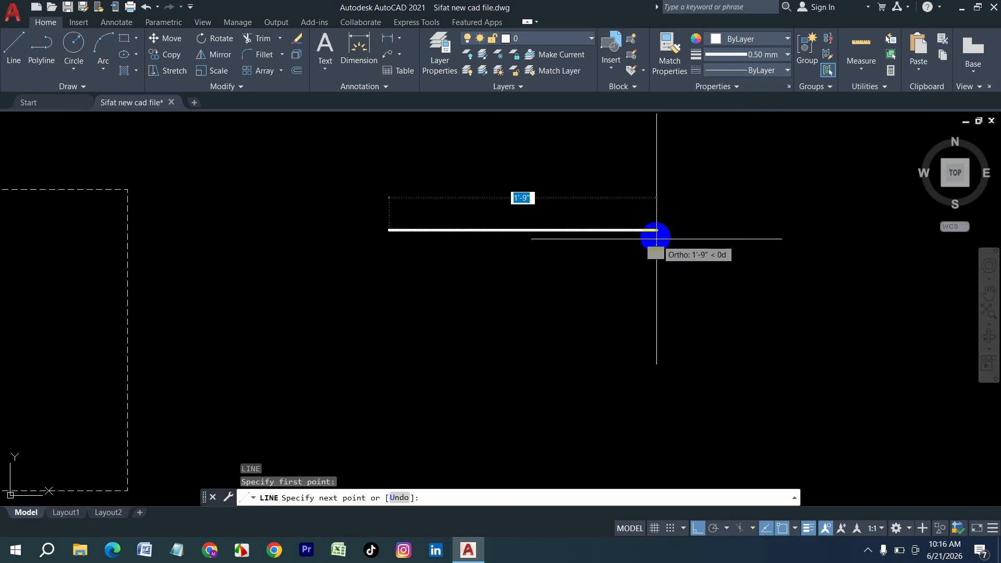
key(Return)
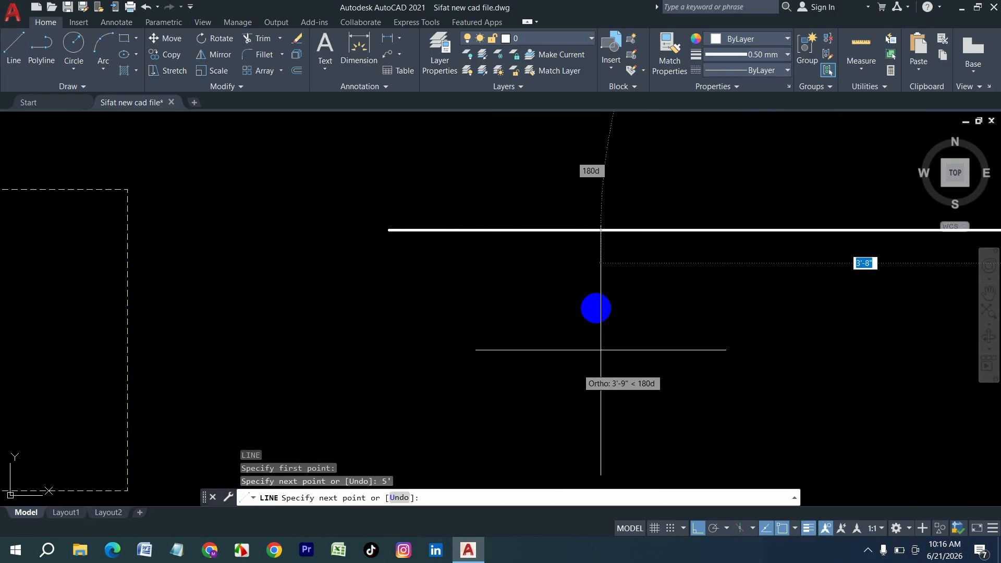
scroll(480, 248, down, 10)
scroll(569, 309, up, 2)
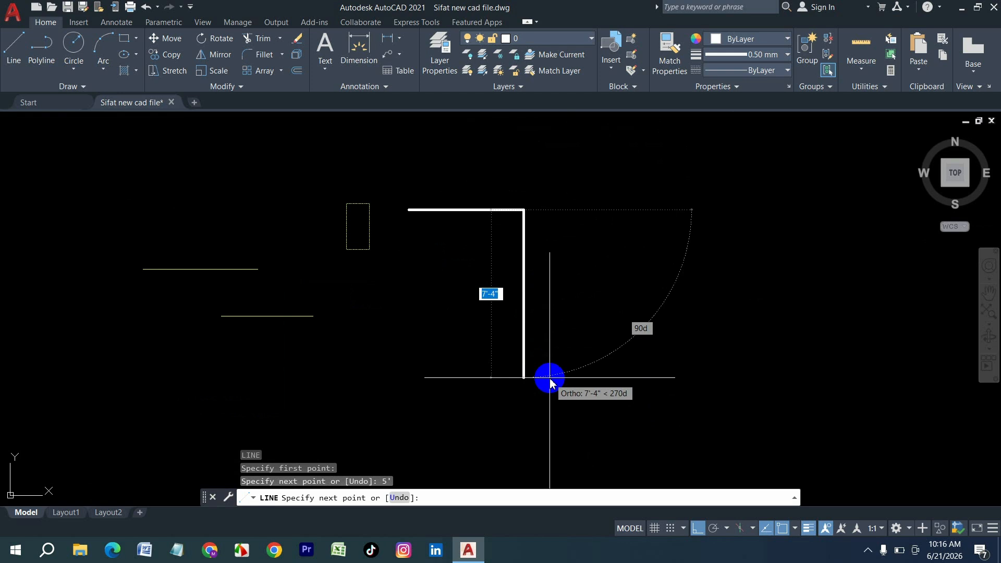
text(5')
key(Return)
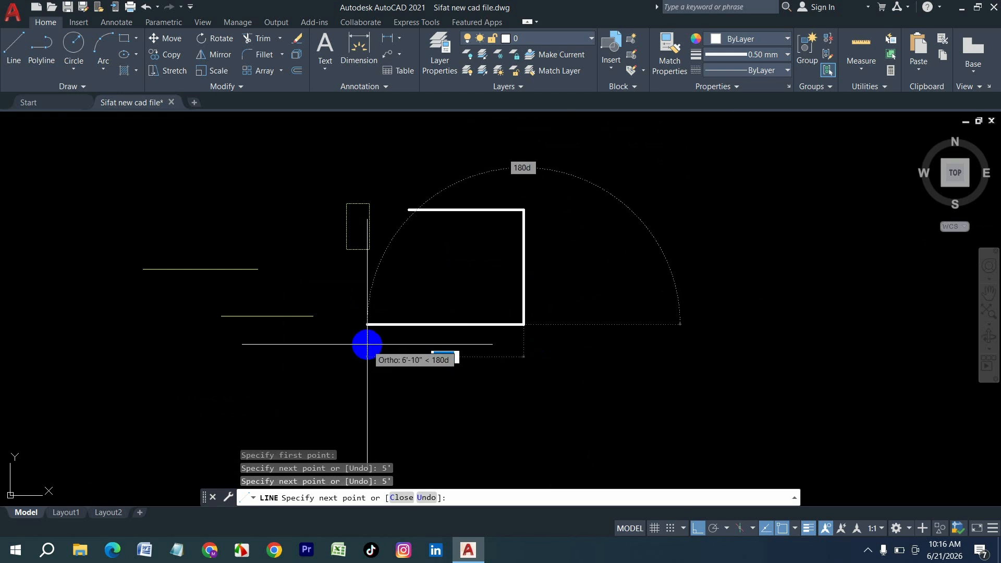
text(5')
key(Return)
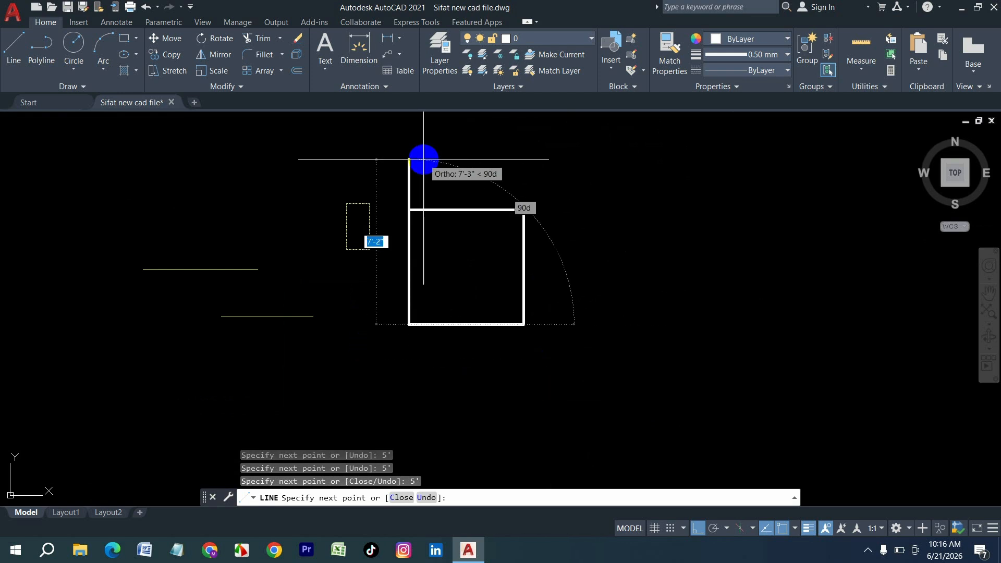
text(5')
key(Return)
key(Return)
scroll(443, 278, up, 2)
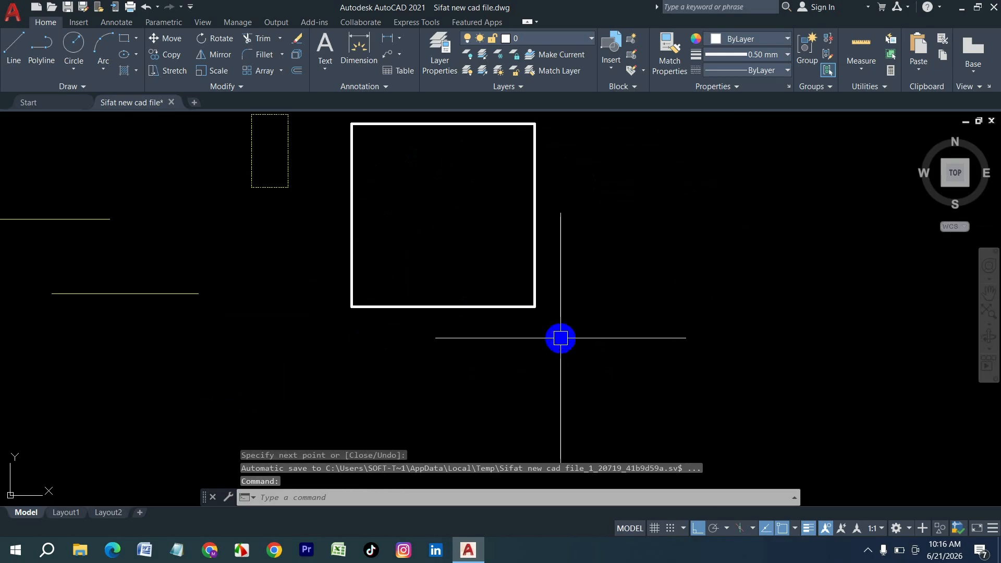
- Turn the lineweight display off and back on to compare how the square is drawn
click(808, 529)
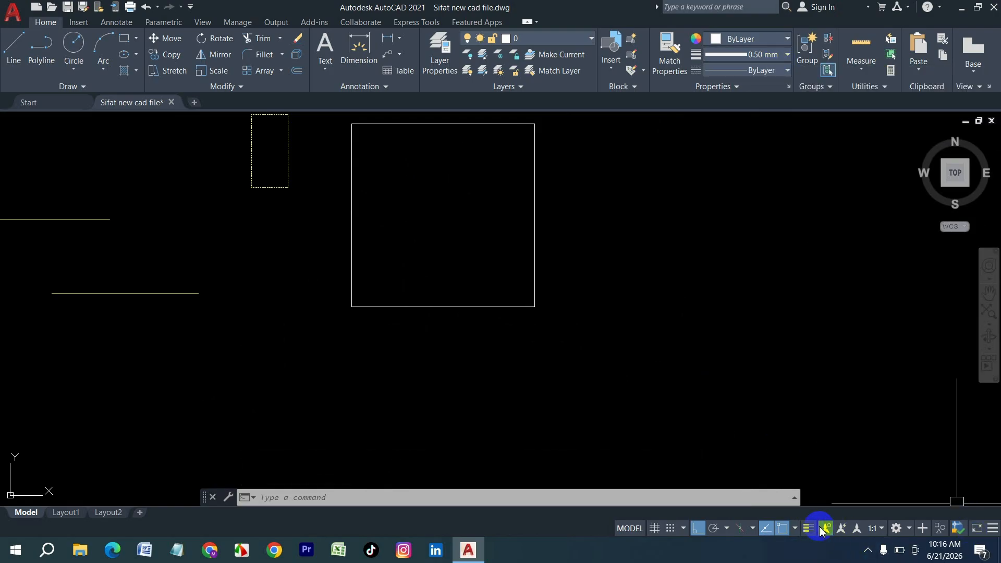
click(808, 529)
mouse_move(525, 384)
middle_down()
mouse_move(537, 409)
mouse_move(670, 439)
middle_up()
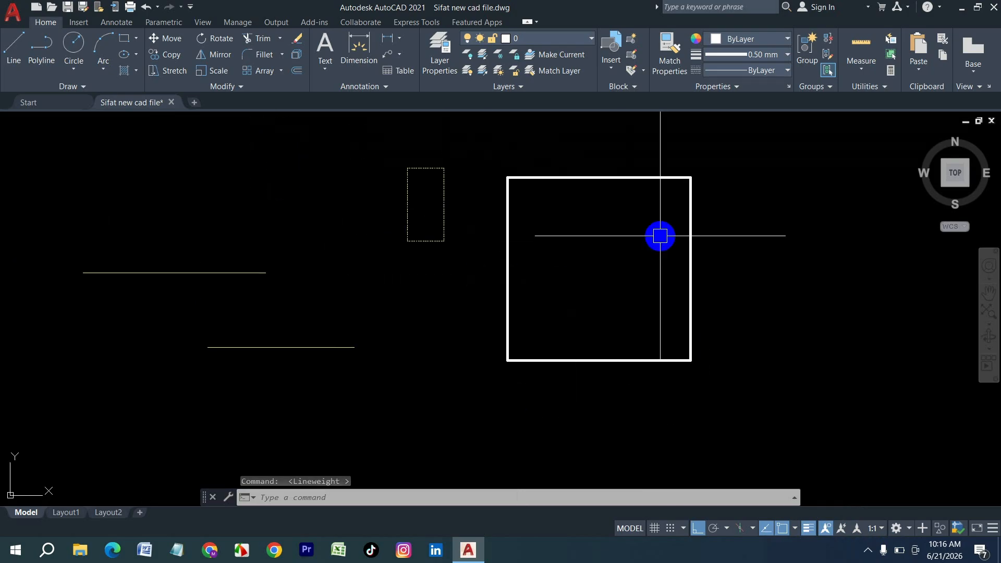